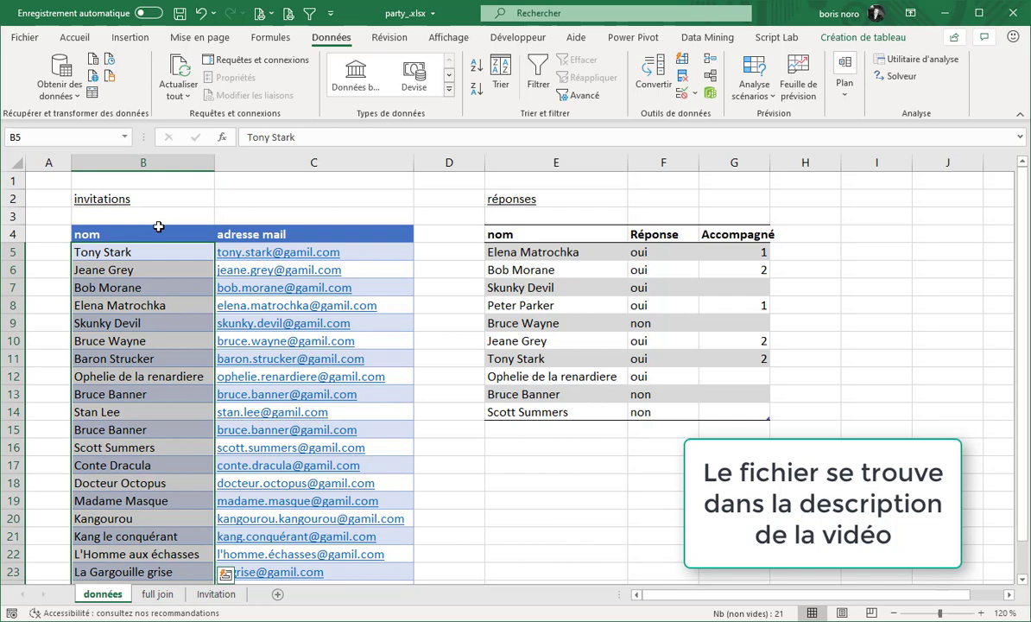
Examine the columns of the invitations and réponses tables on the données sheet, including the Réponse and Accompagné values
left_click(288, 229)
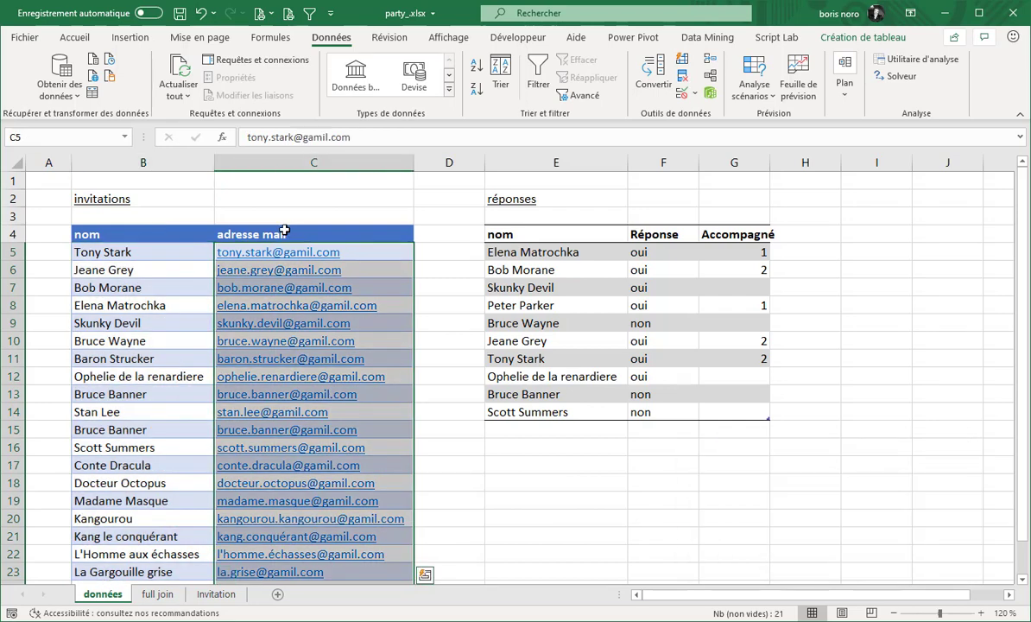
left_click(536, 226)
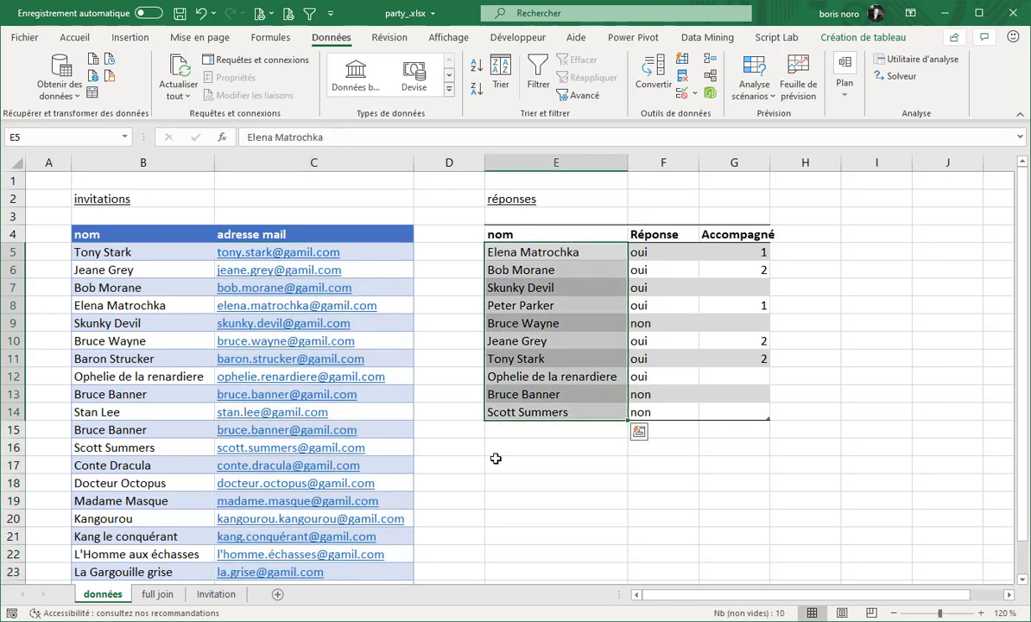
left_click(173, 396)
key("ctrl+space")
scroll(173, 398, "down", 1)
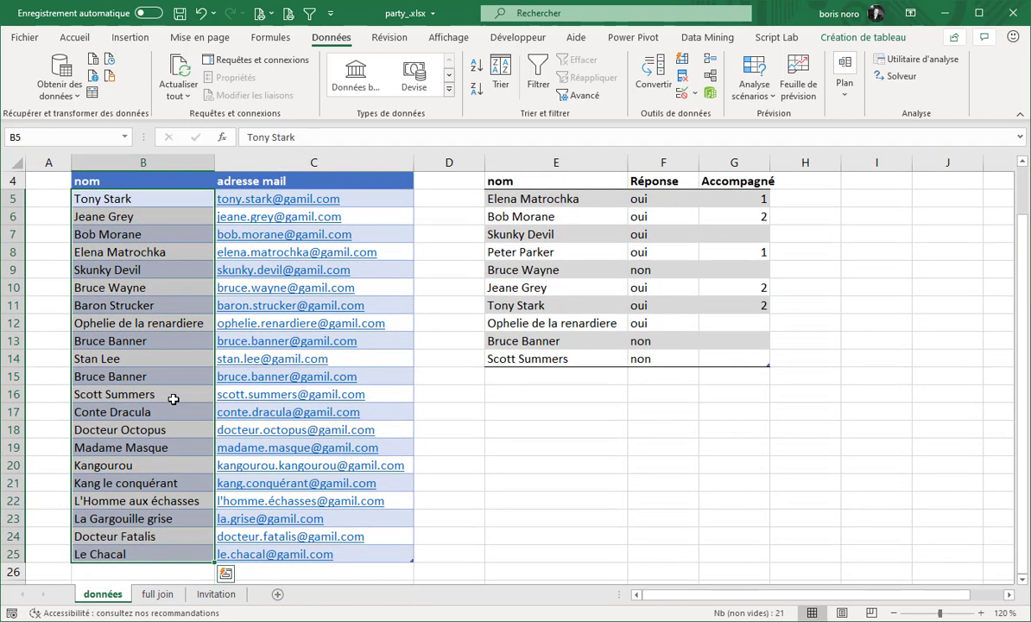
scroll(173, 398, "up", 1)
left_click(663, 229)
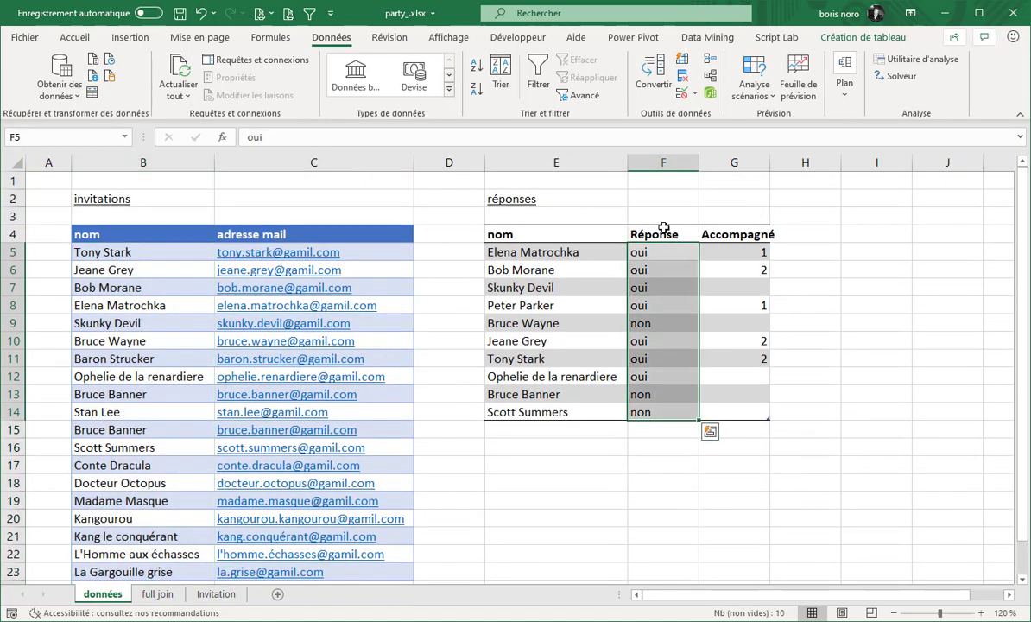
left_click(656, 253)
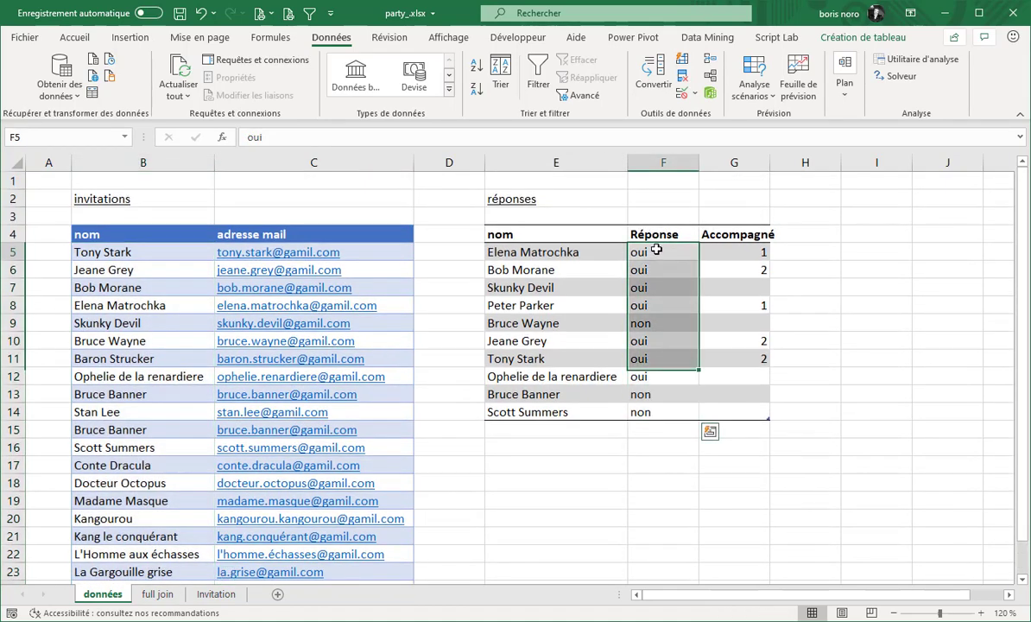
left_click(663, 323)
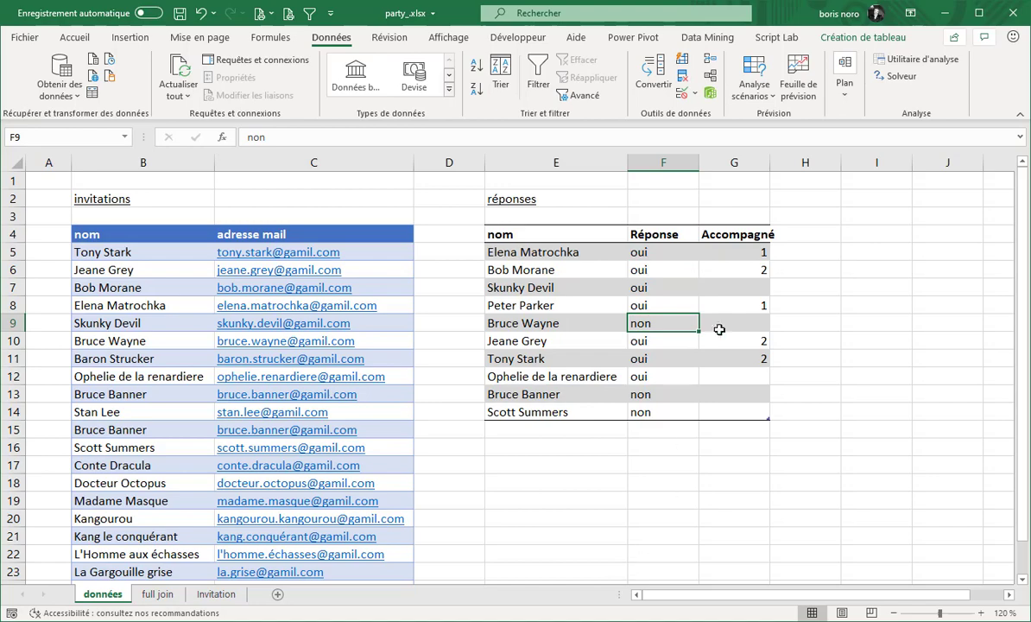
left_click(742, 228)
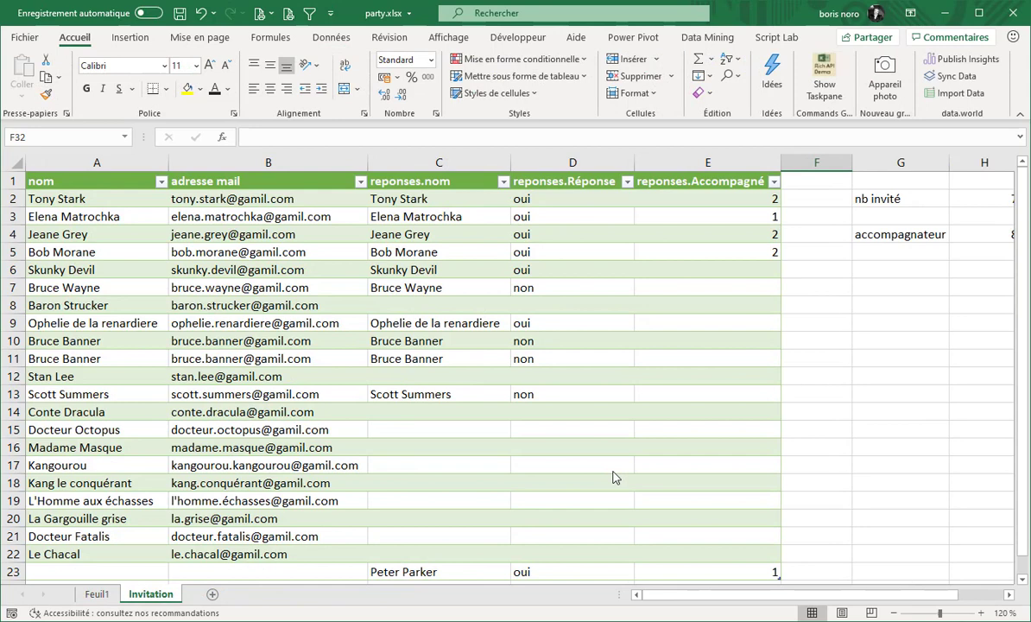
Examine the name, mail address, response and companion columns of the combined Invitation table in the party.xlsx workbook
left_click(97, 163)
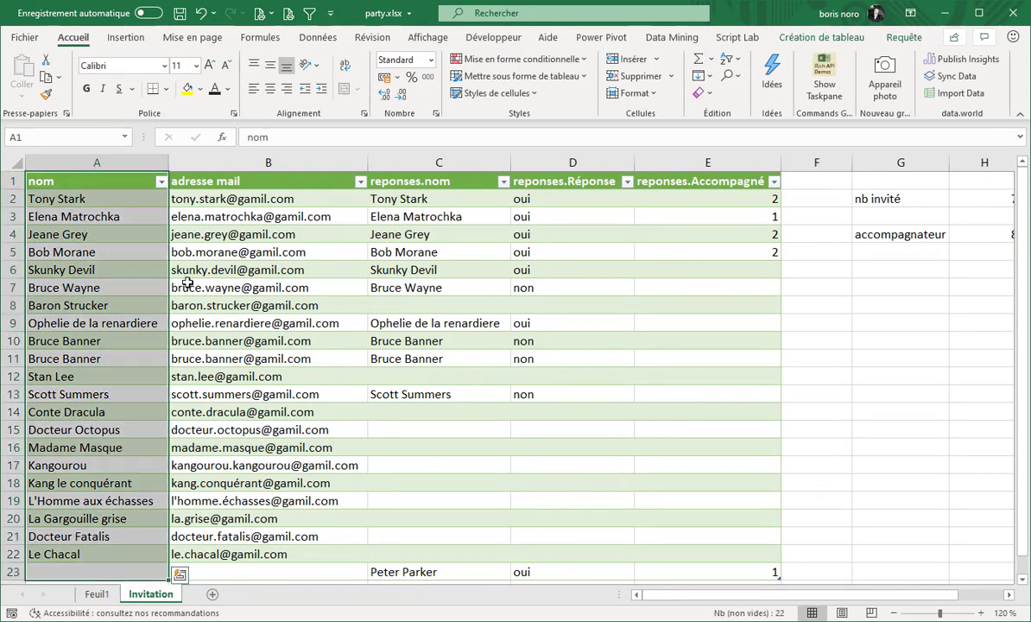
left_click(268, 305)
left_click(95, 170)
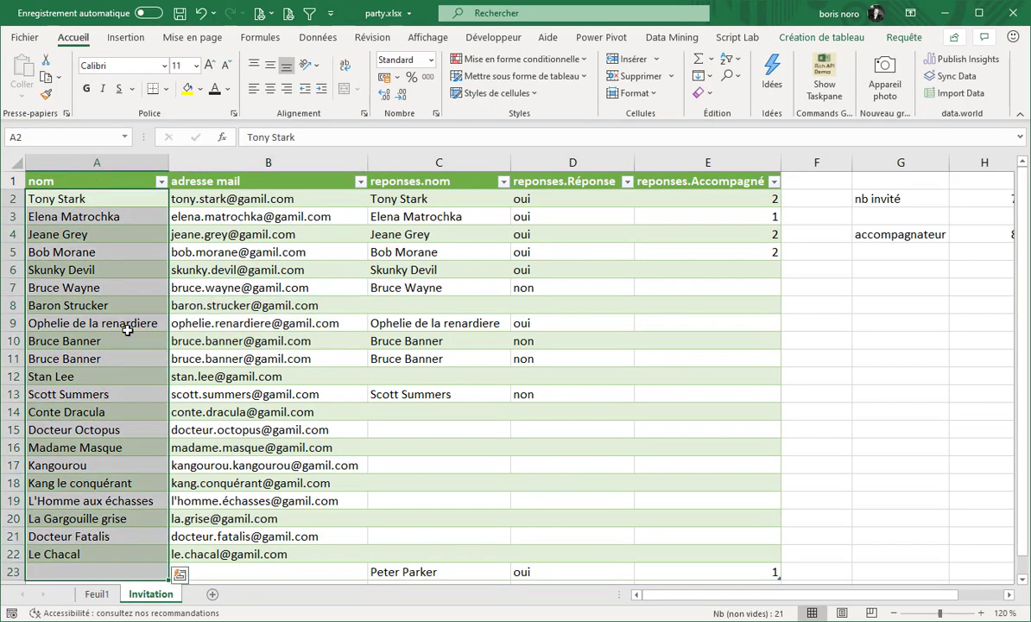
left_click(261, 162)
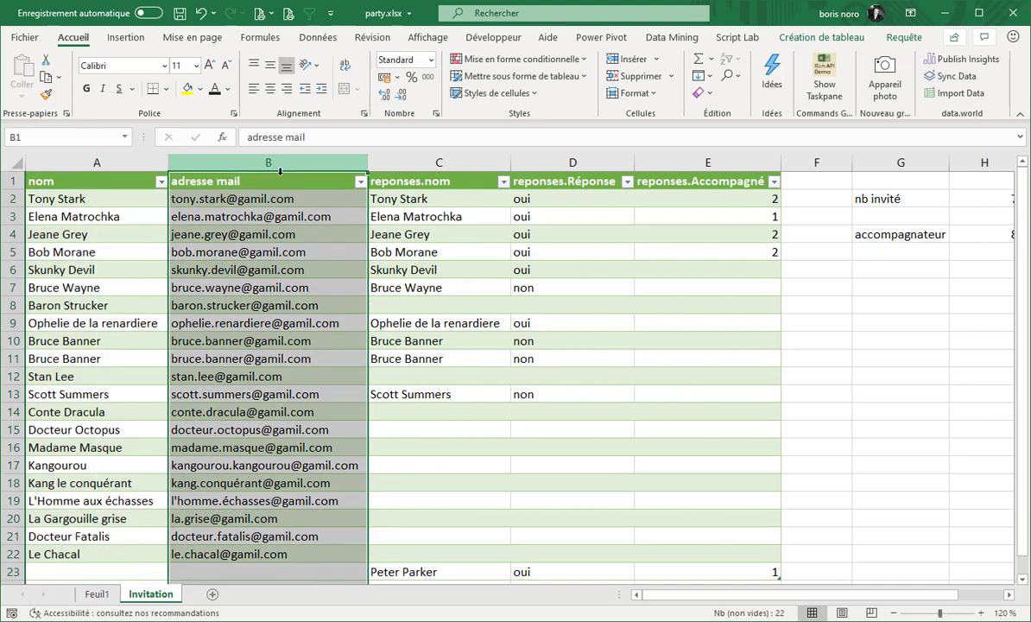
left_click(566, 175)
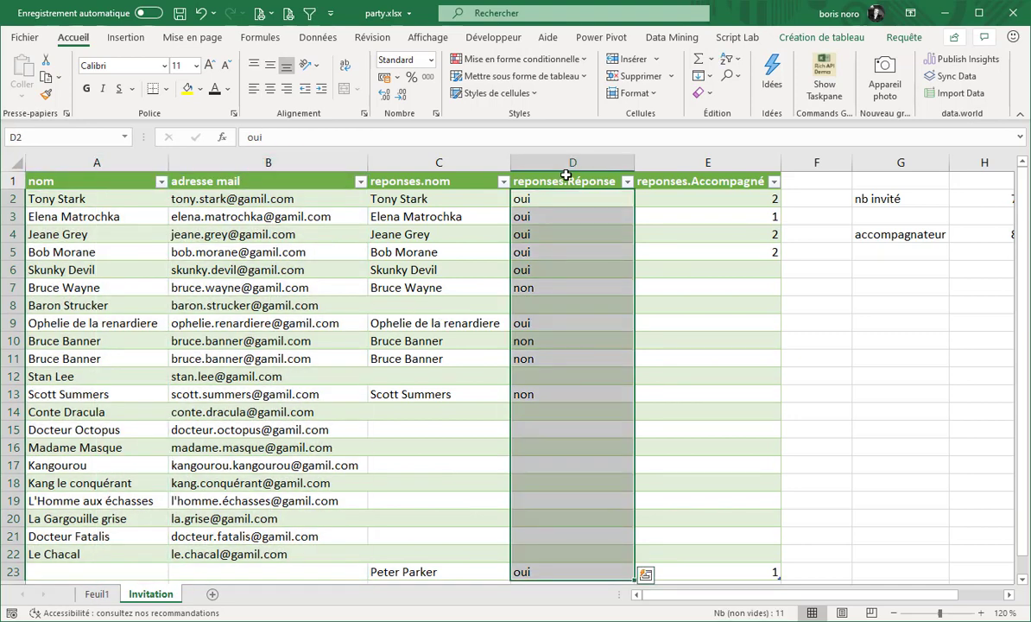
left_click(725, 175)
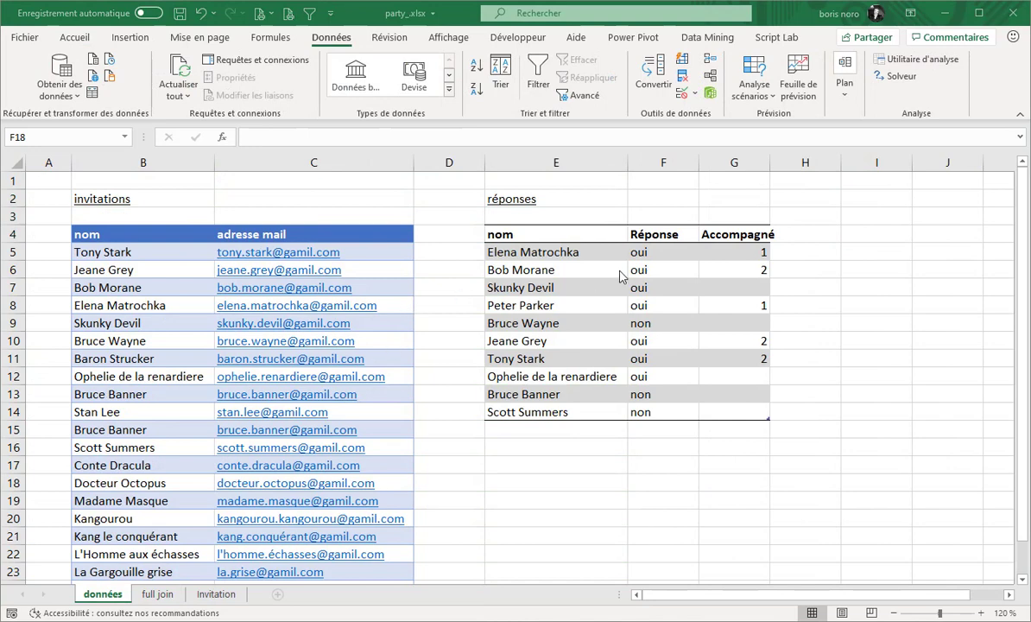
Return to party_.xlsx and review the full outer join diagram and its description on the full join sheet
left_click(594, 235)
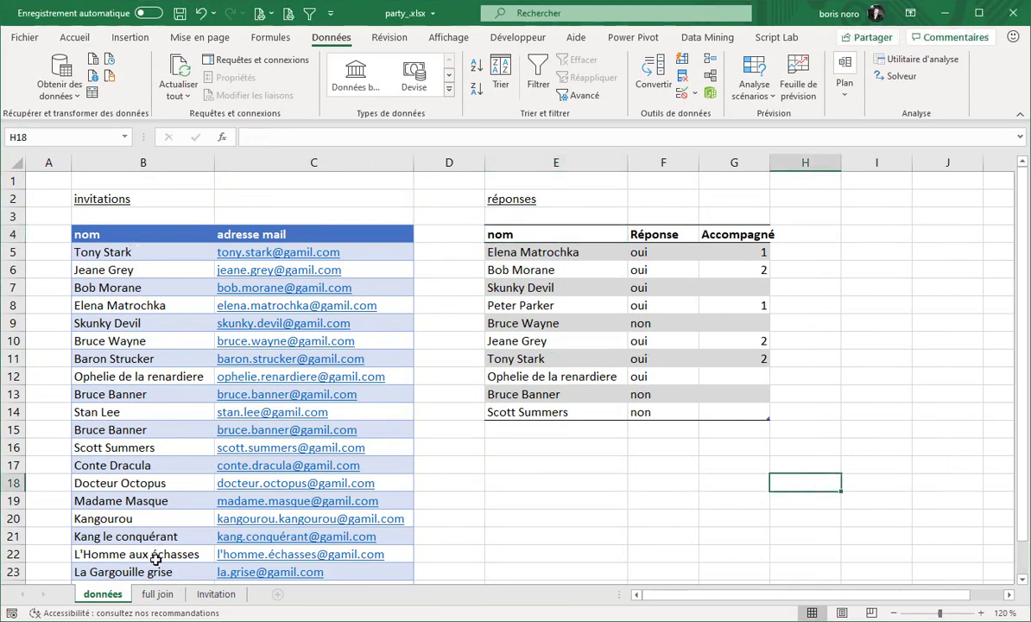
left_click(158, 594)
left_click(272, 513)
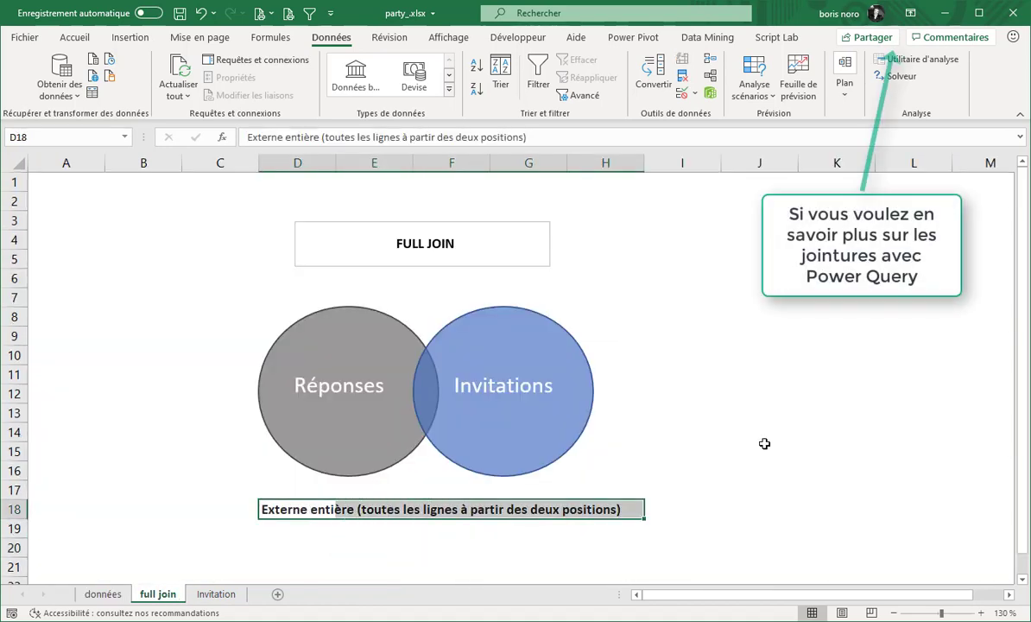
left_click(356, 312)
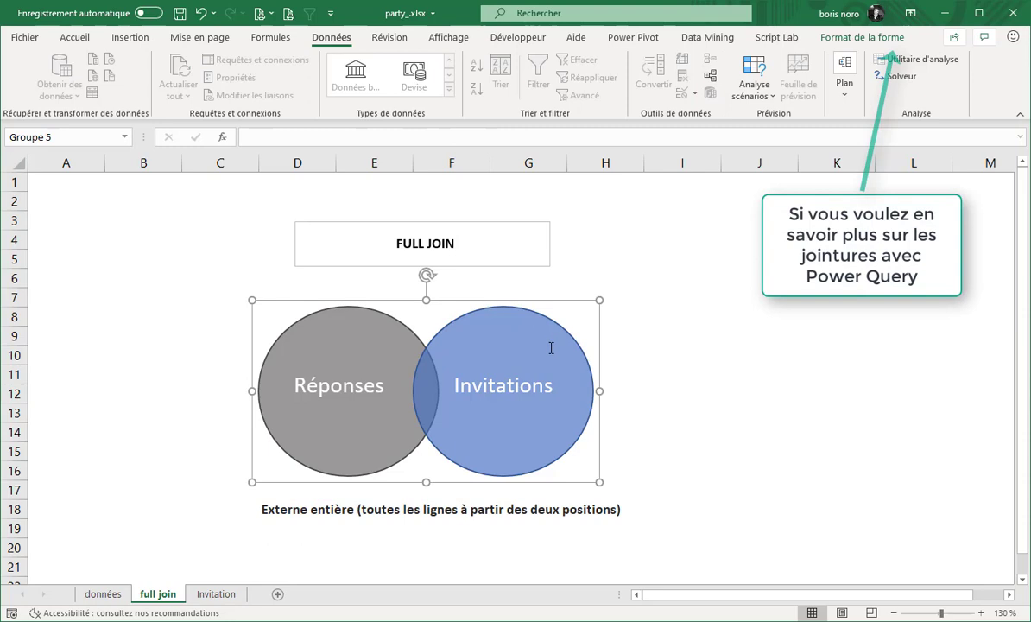
left_click(759, 316)
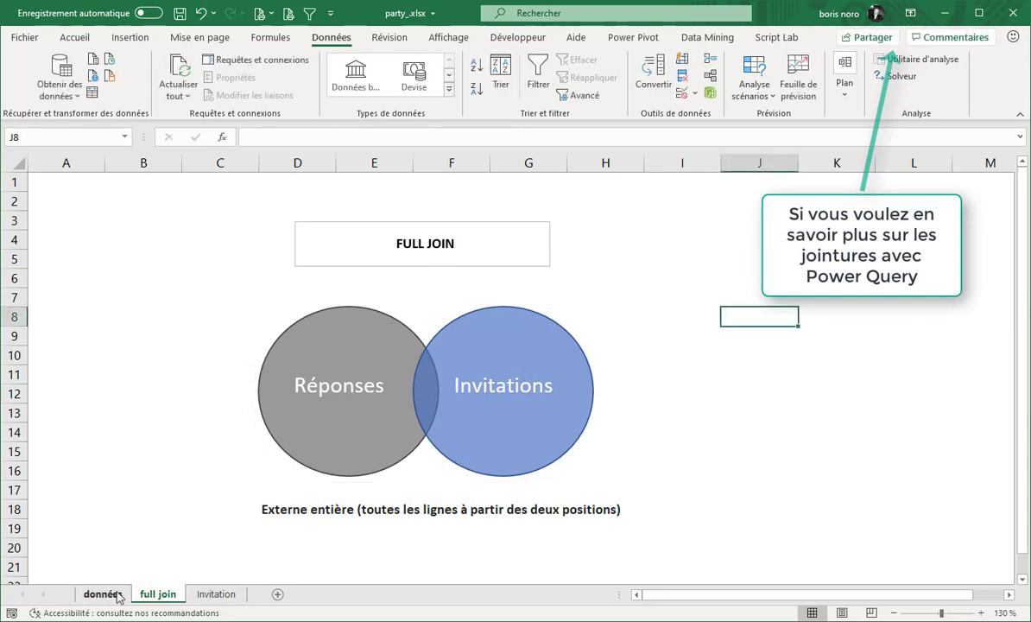
Bring the invitations table from the données sheet into the Power Query editor as the Invitation query
left_click(118, 594)
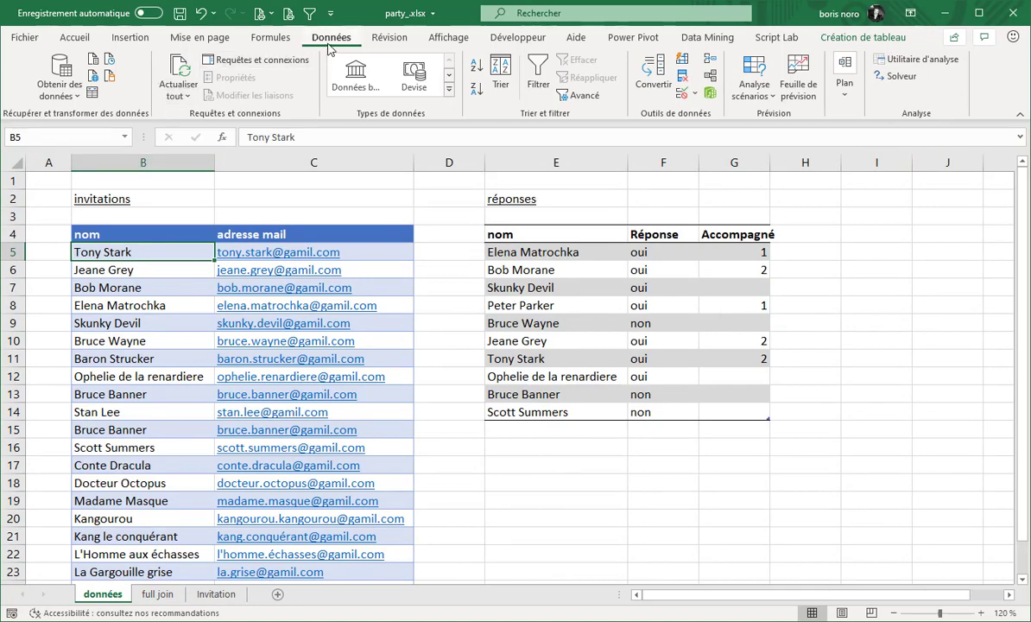
left_click(95, 95)
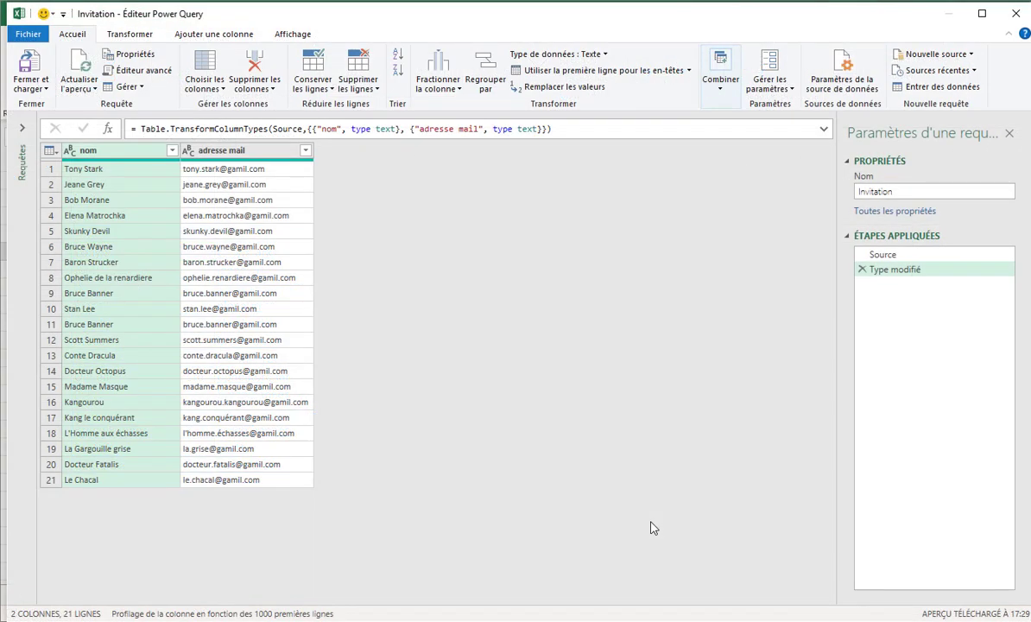
left_click(904, 194)
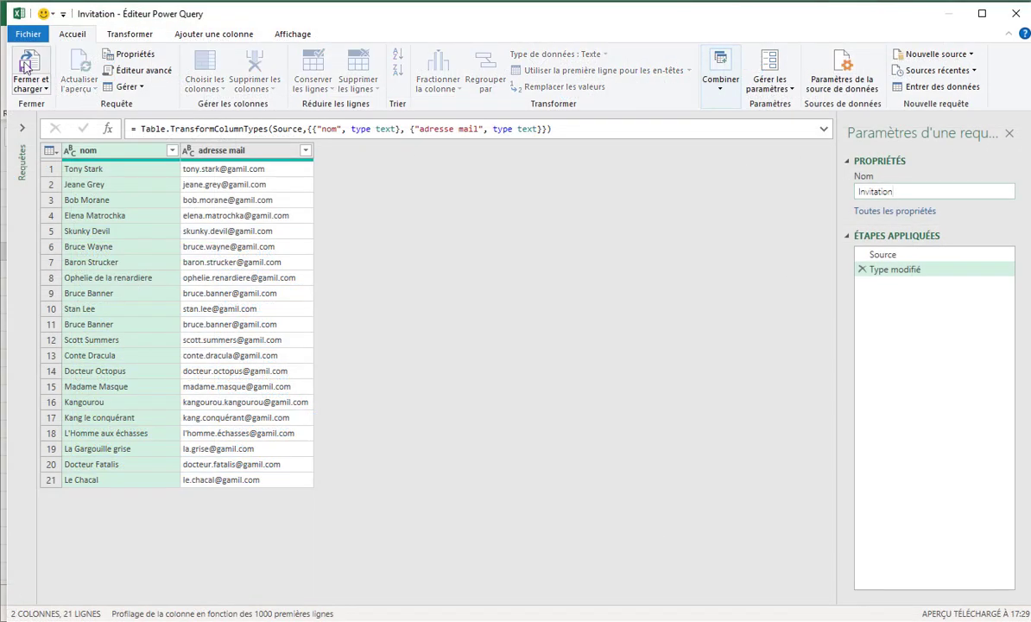
Close and load the Invitation query as a connection only, adding its data to the data model
left_click(48, 89)
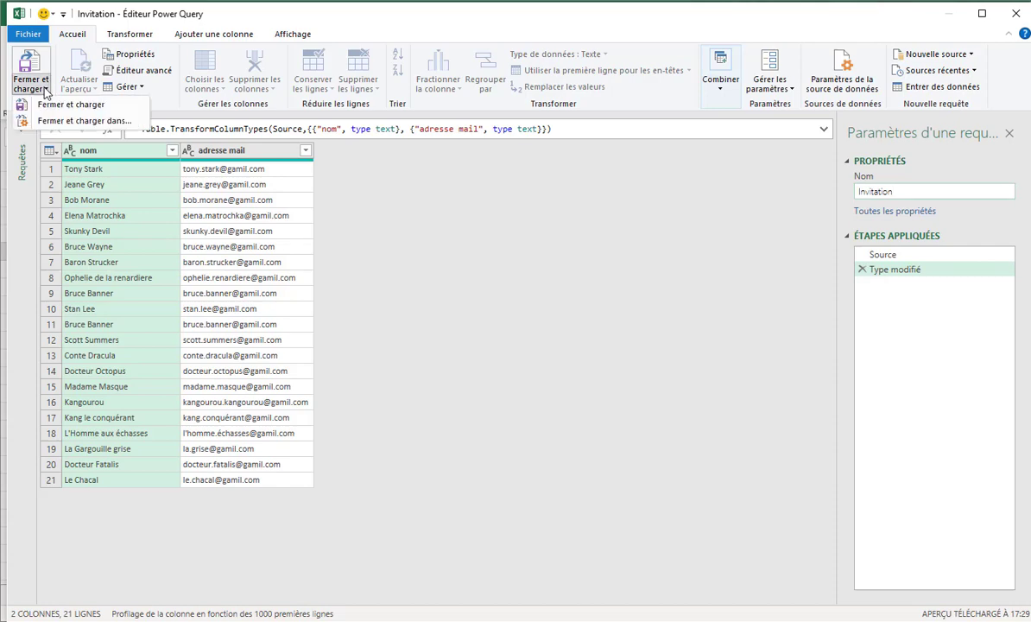
left_click(56, 120)
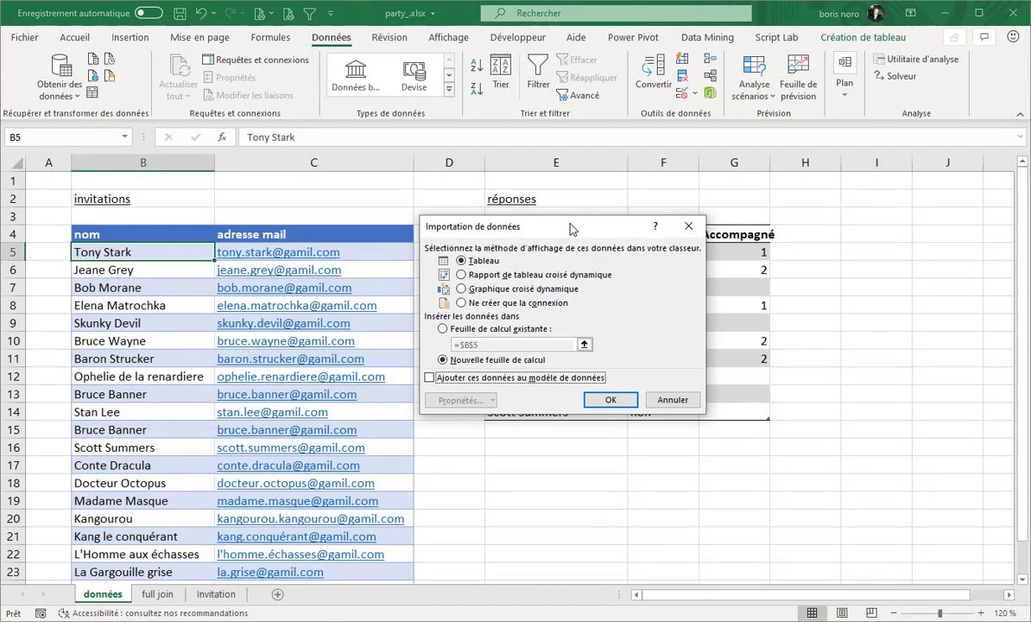
left_click(468, 306)
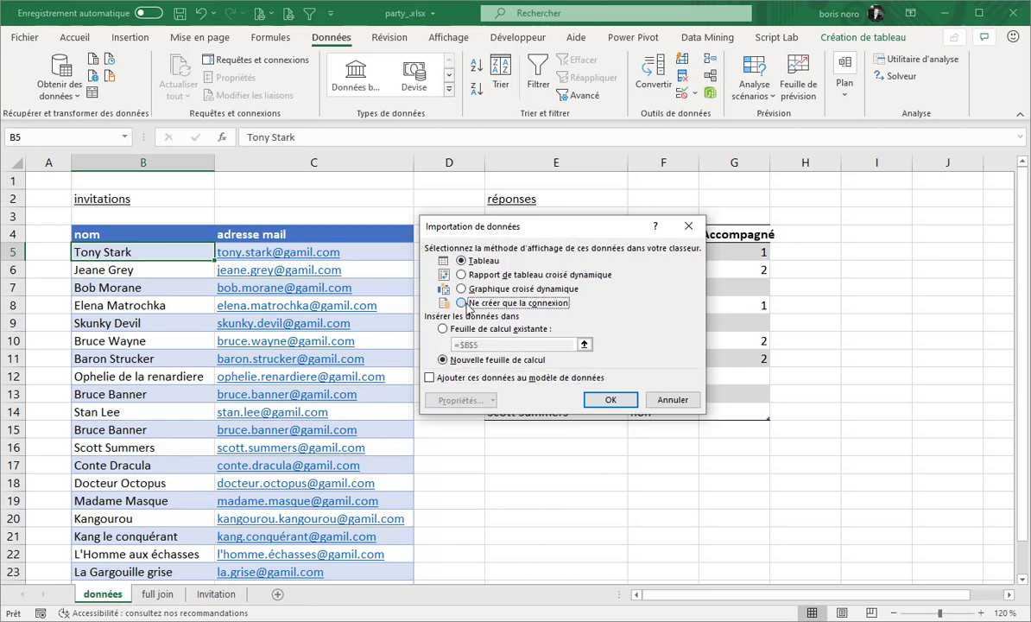
left_click(432, 379)
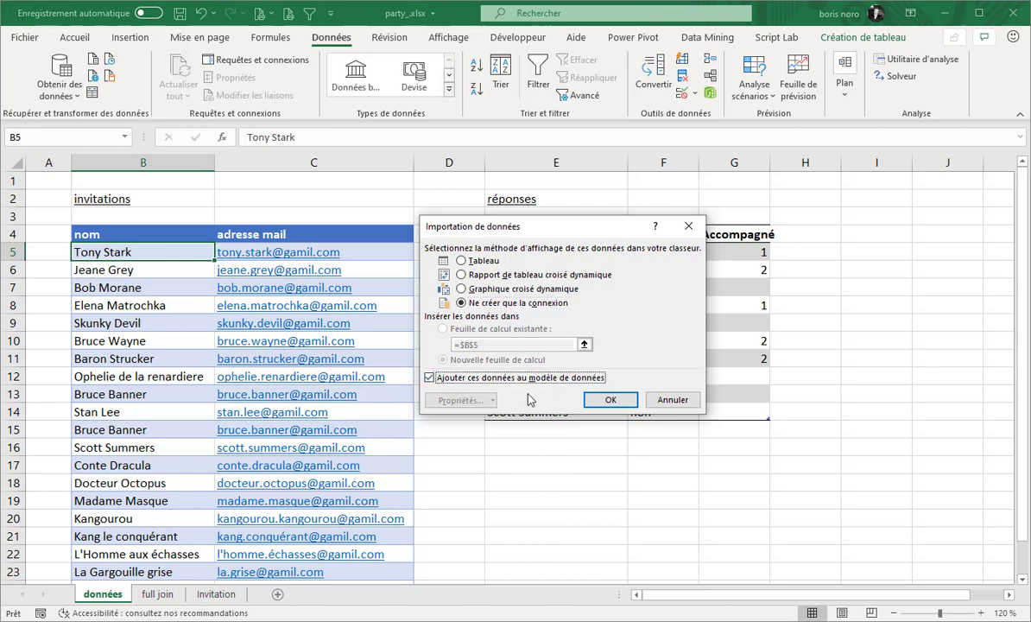
left_click(608, 399)
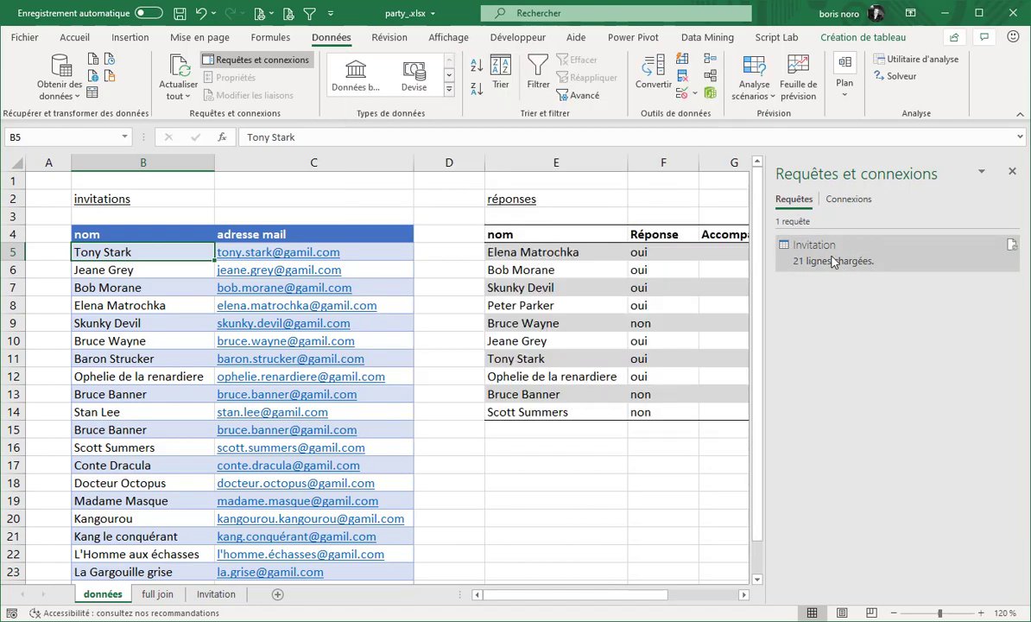
Bring the réponses table from the données sheet into the Power Query editor as the reponses query
mouse_move(834, 262)
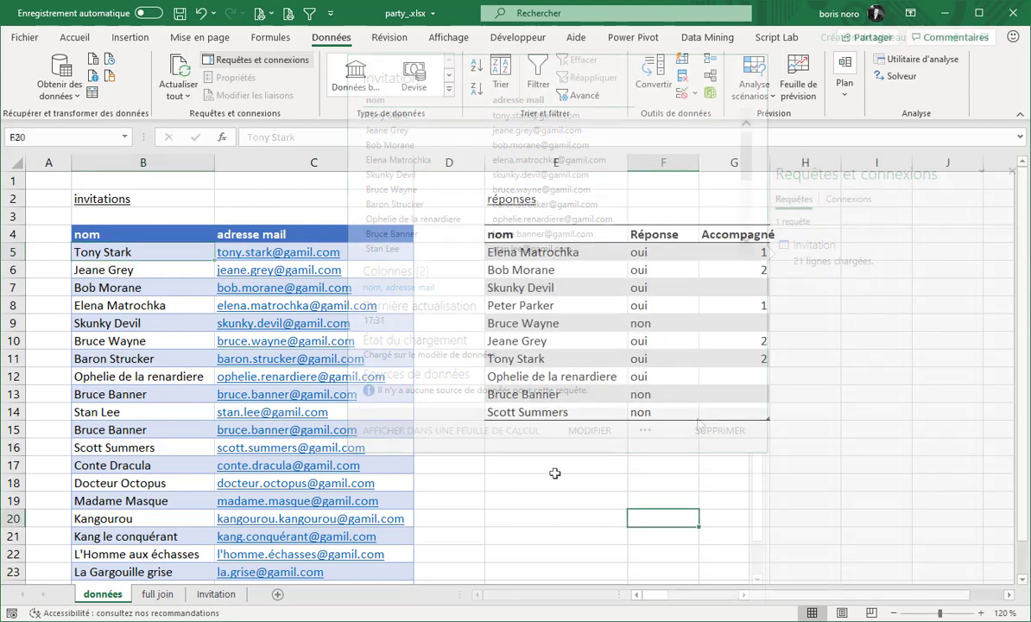
left_click(574, 257)
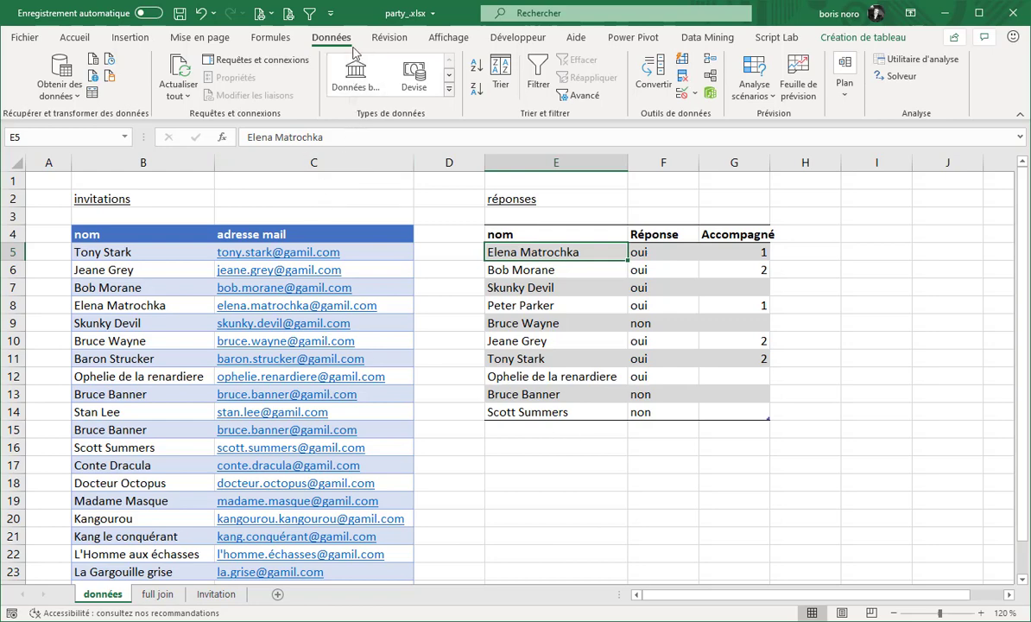
left_click(95, 97)
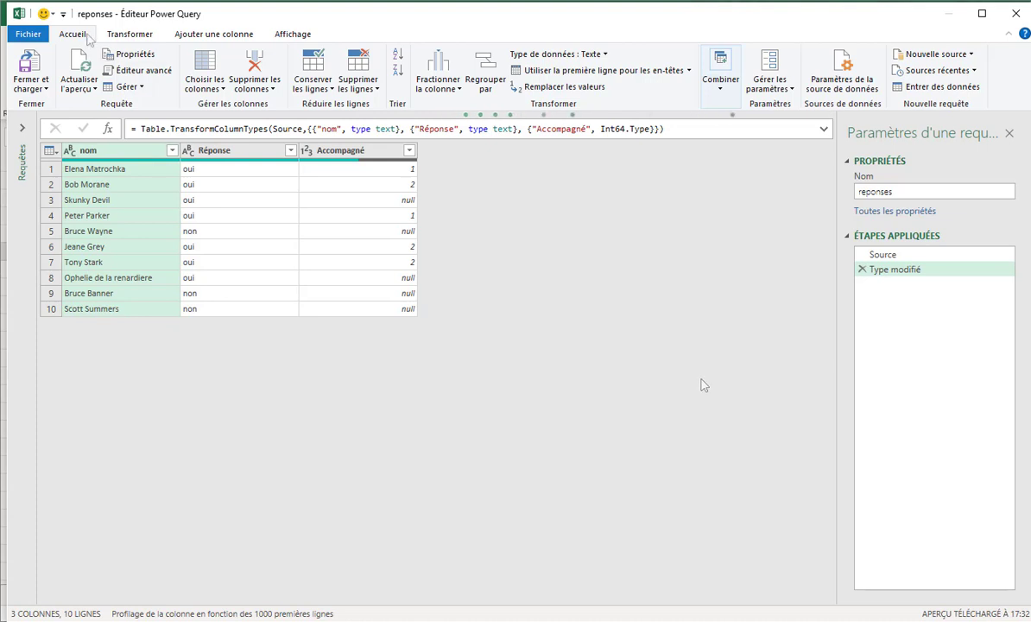
Set up a merge as a new query with Invitation first and reponses second, matching them on their nom columns
left_click(728, 97)
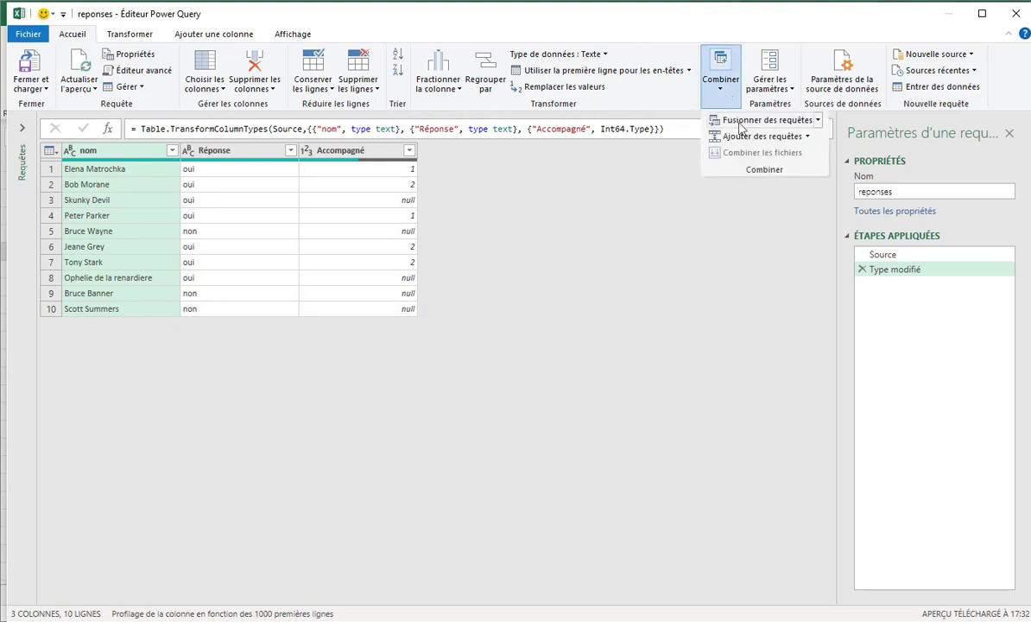
left_click(817, 120)
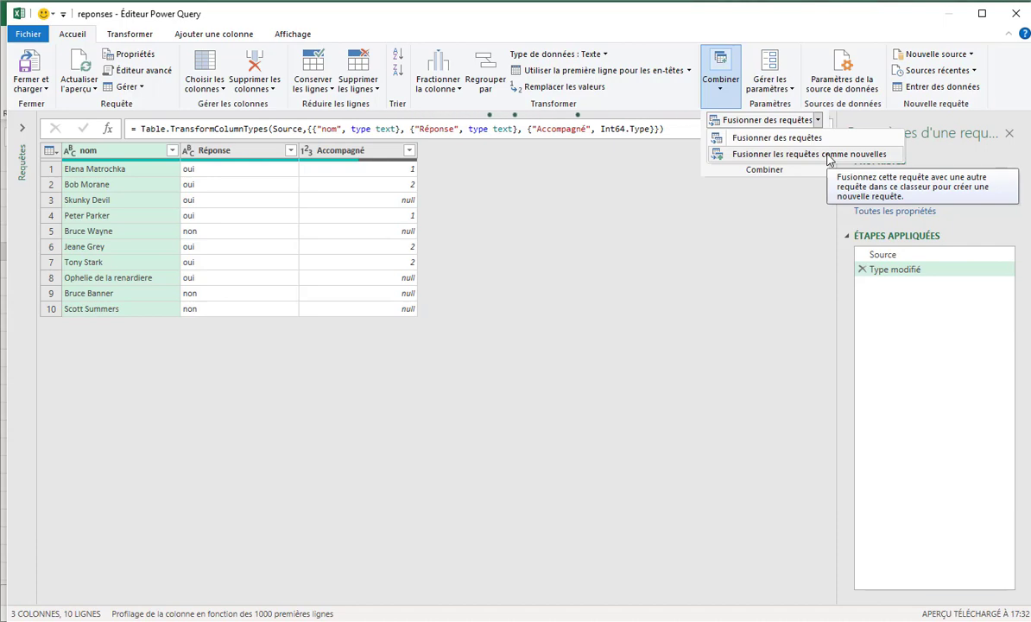
left_click(827, 155)
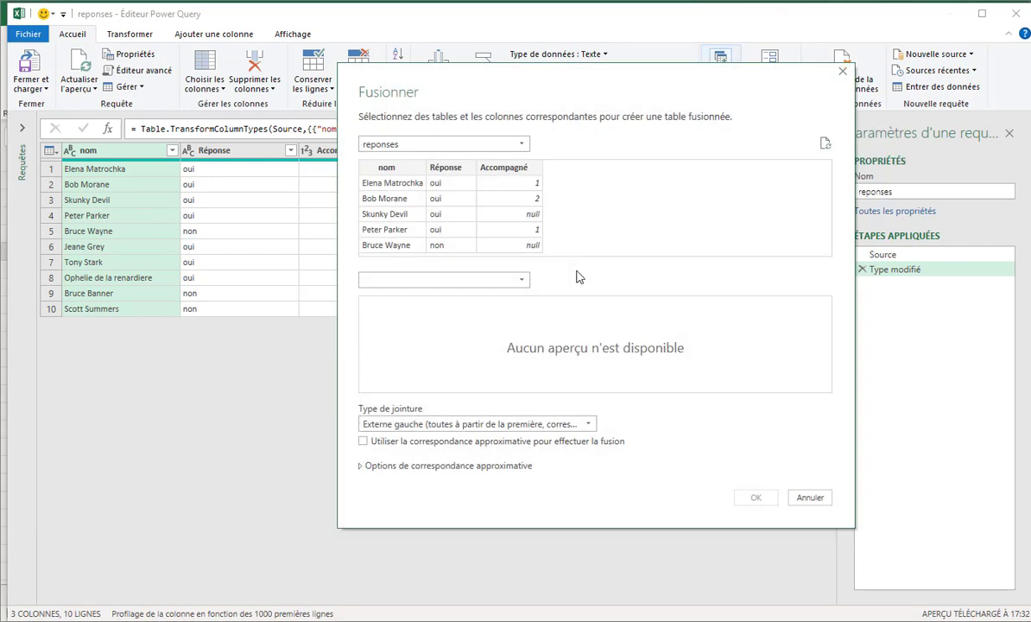
left_click(522, 146)
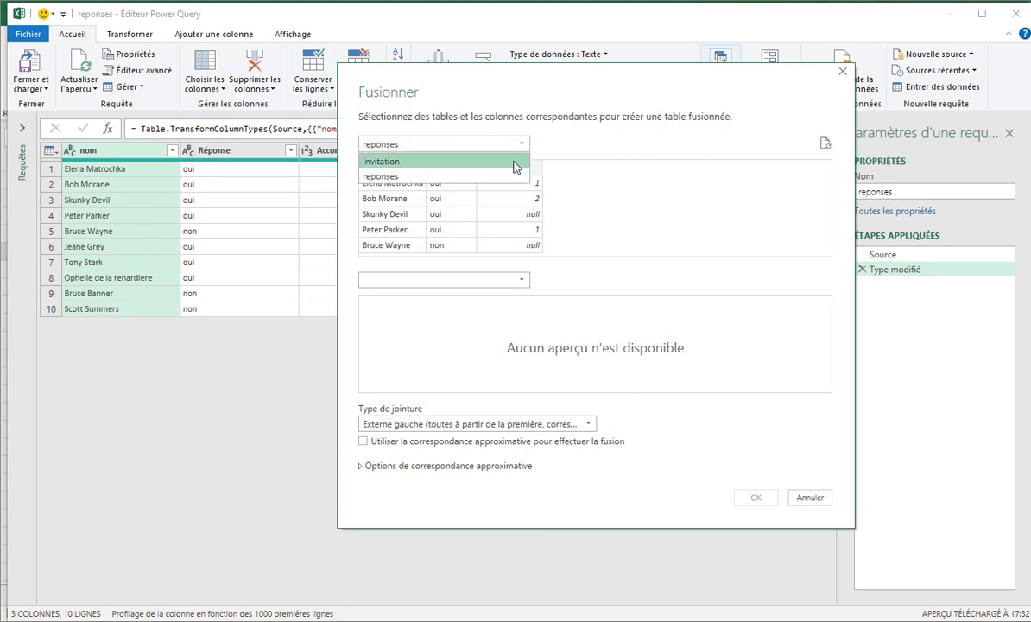
left_click(515, 163)
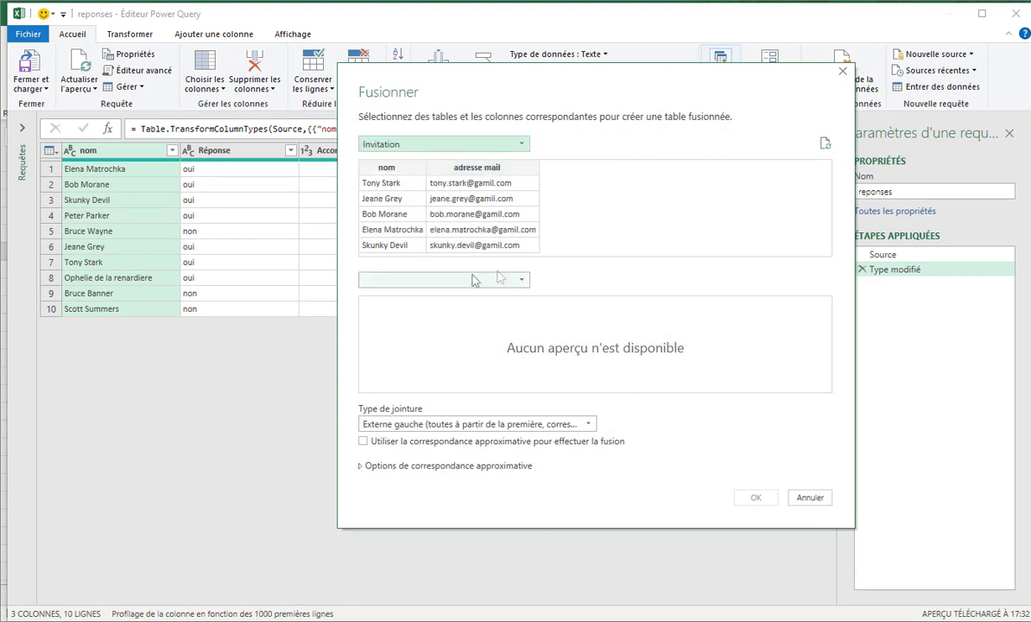
left_click(523, 279)
left_click(517, 309)
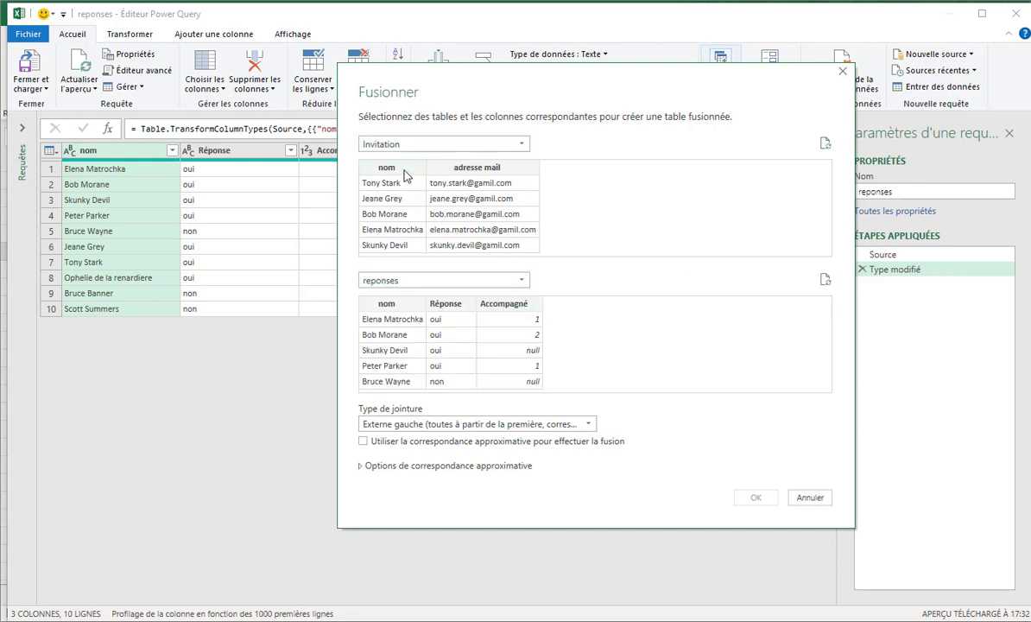
left_click(404, 172)
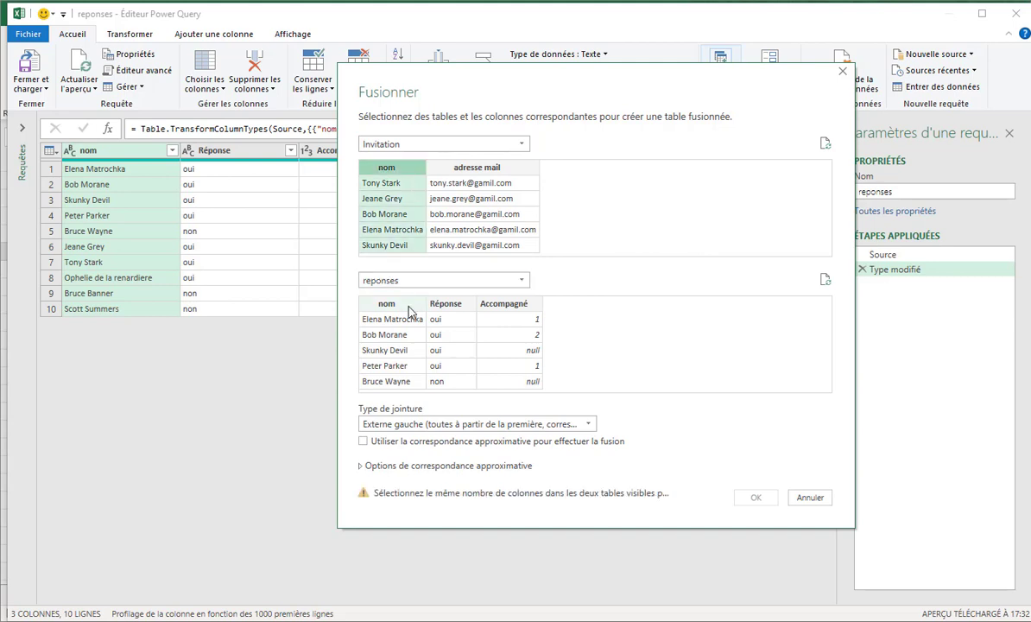
left_click(409, 308)
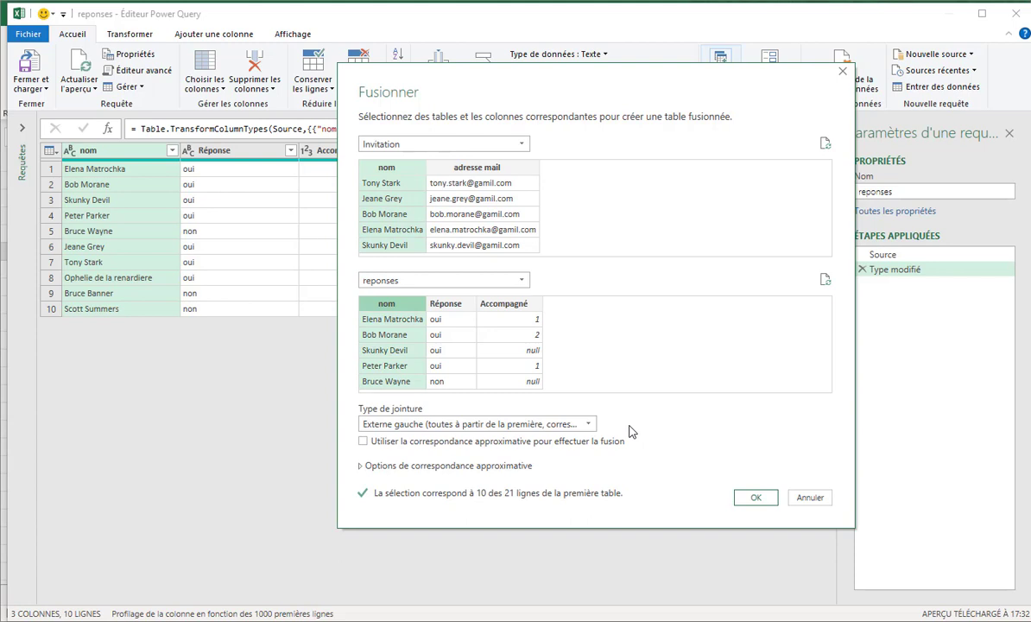
Set the join type to Externe entière (toutes les lignes à partir des deux positions) and create the merged query
left_click(591, 426)
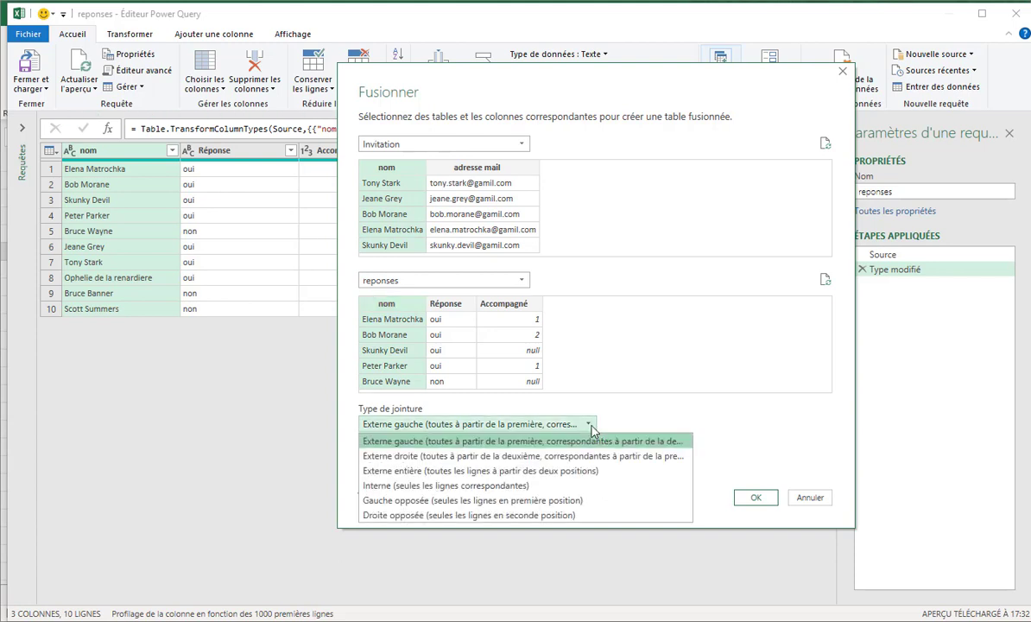
left_click(613, 473)
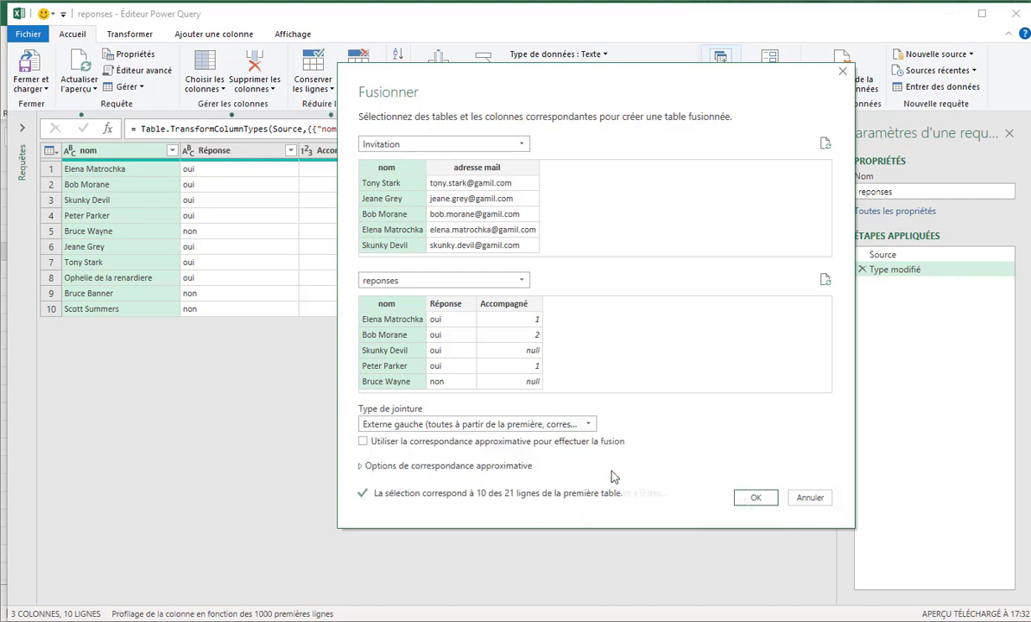
left_click(753, 498)
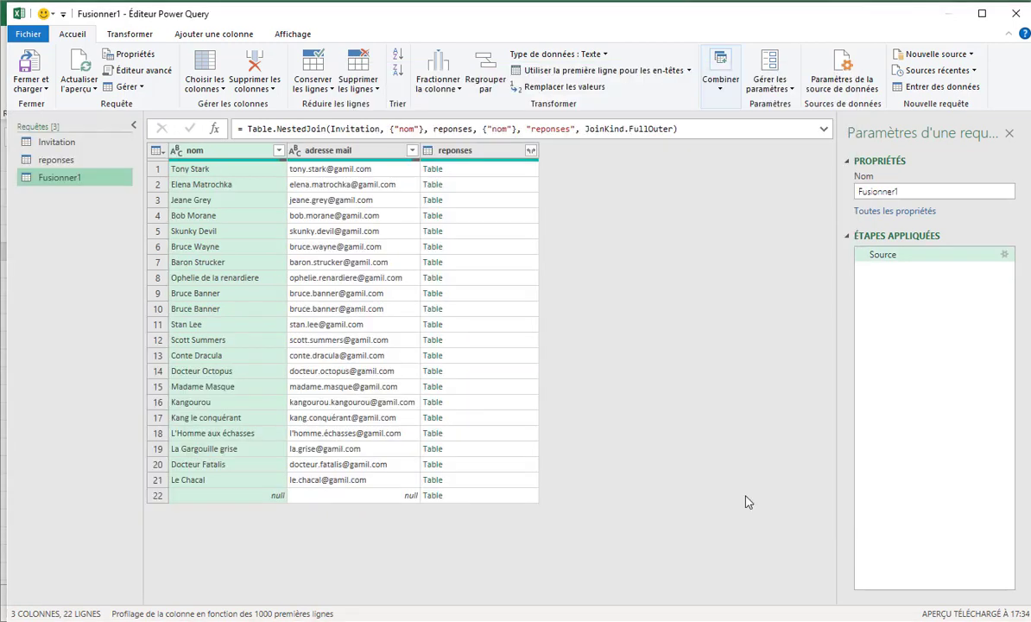
Rename the merged query PARTY and expand its reponses column into nom, Réponse and Accompagné, keeping the original column name as prefix
left_click(925, 192)
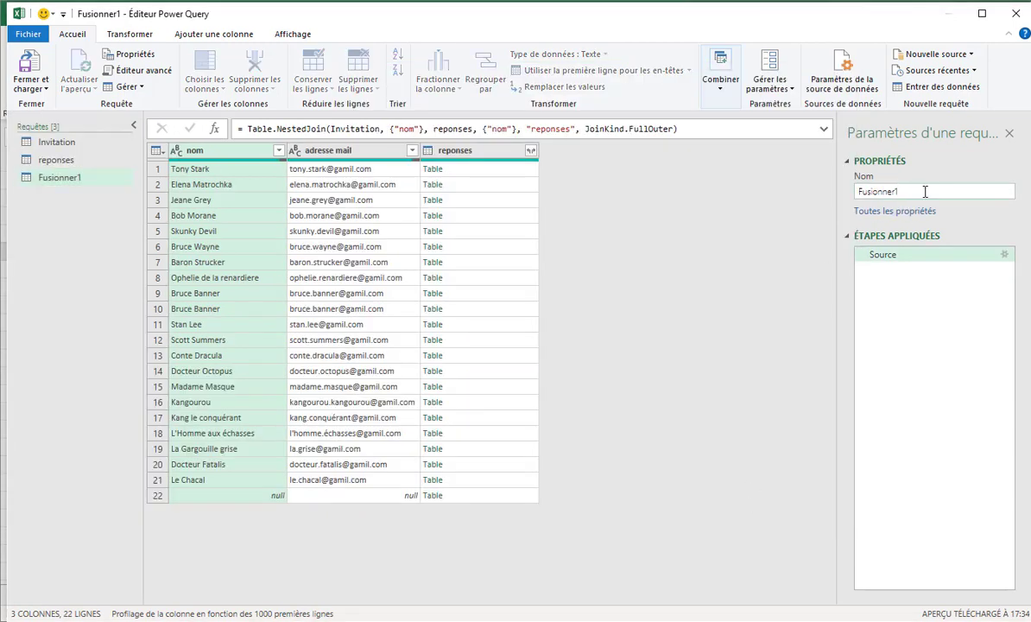
key("ctrl+a")
type("PARTY")
key("Return")
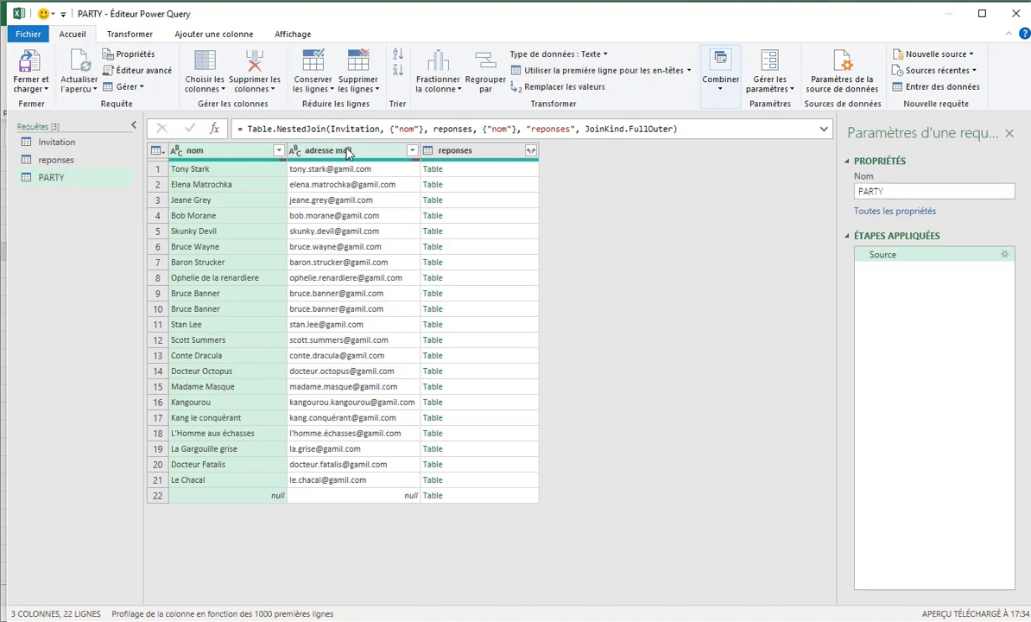
left_click(530, 151)
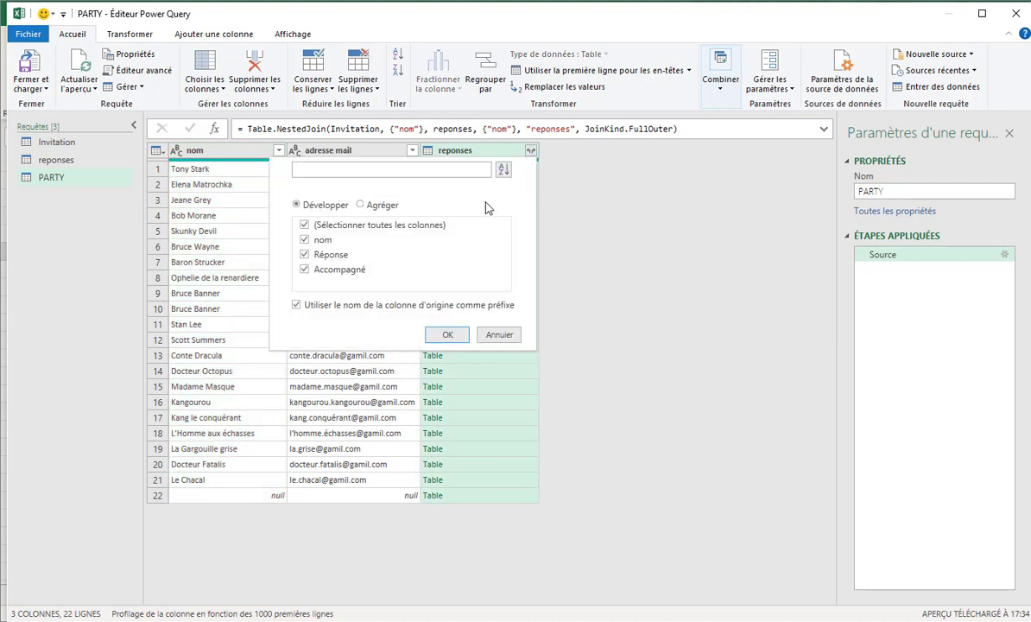
left_click(446, 335)
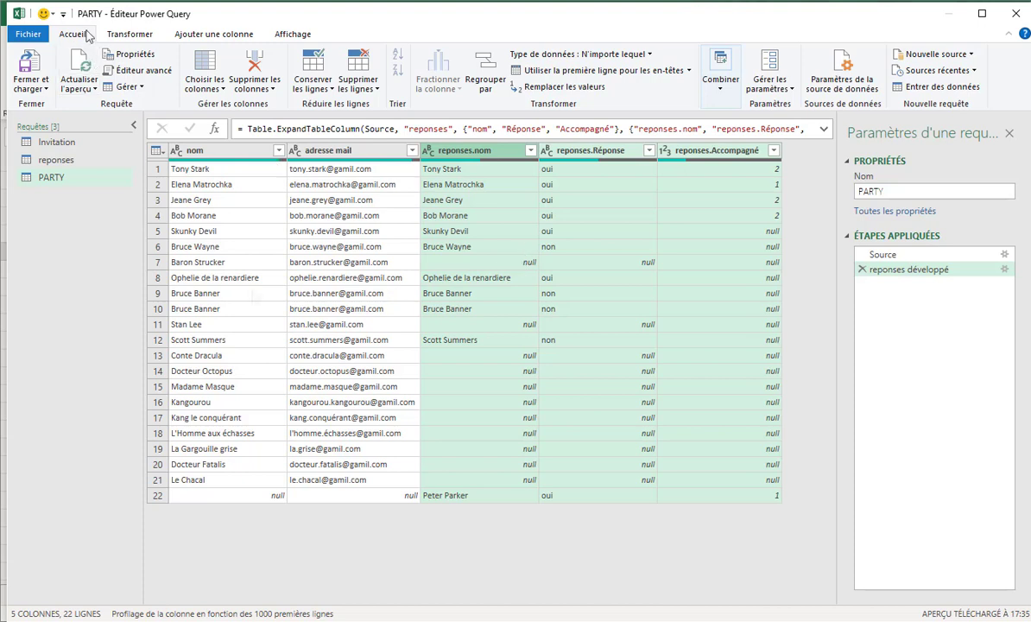
Close and load the PARTY query as a table in a new worksheet
left_click(45, 90)
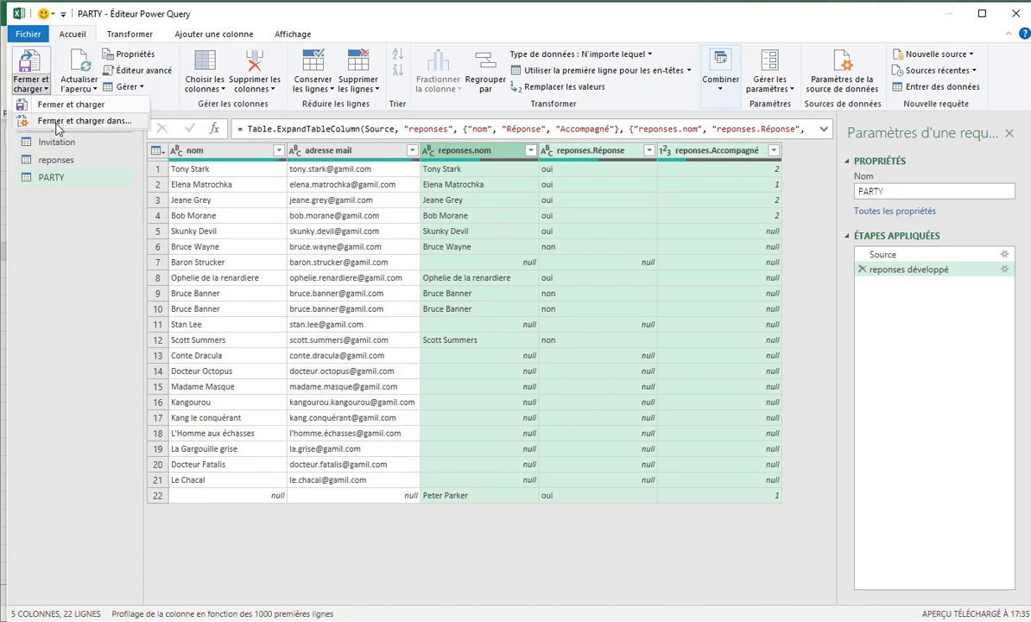
left_click(58, 121)
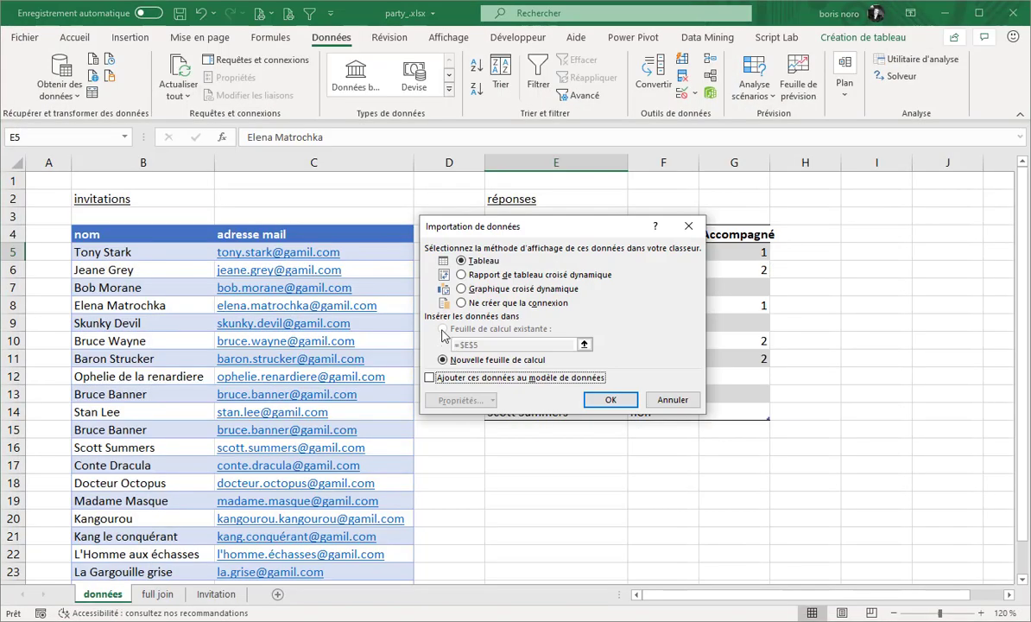
left_click(446, 359)
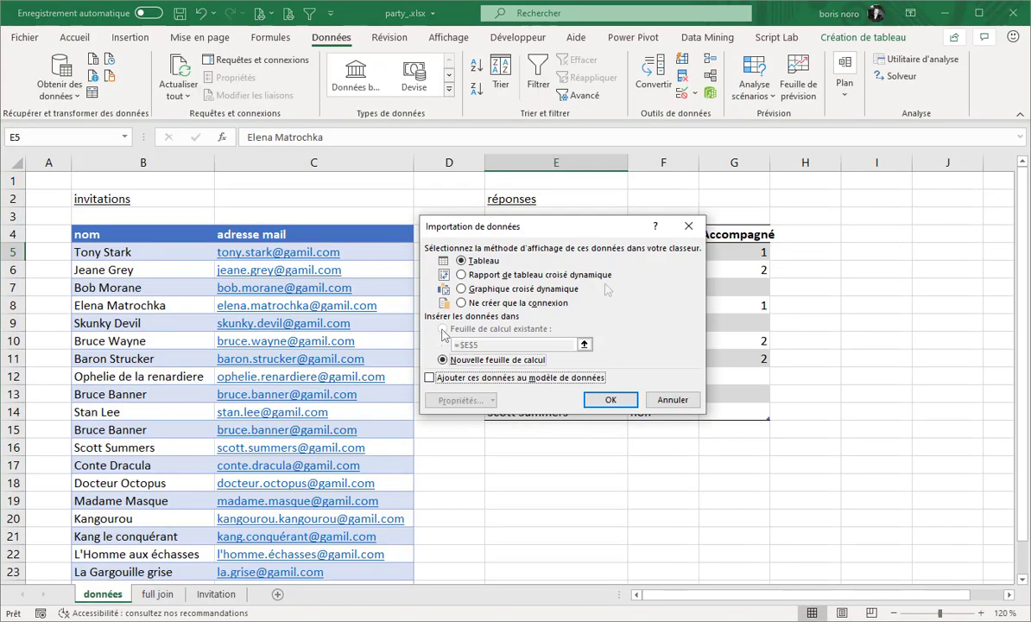
left_click(611, 400)
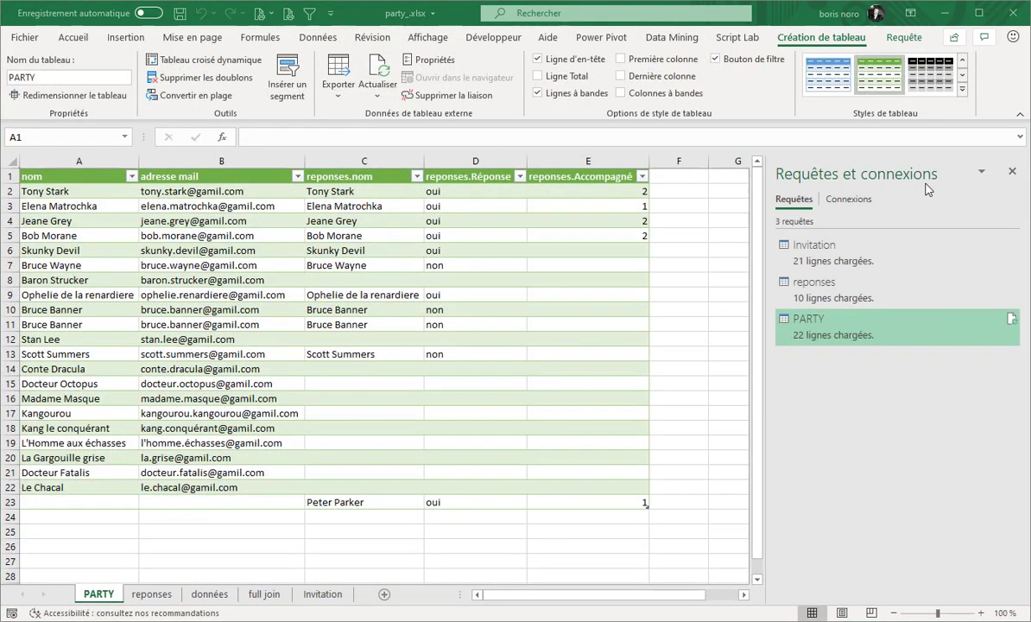
Look through the loaded reponses, Invitation and PARTY queries and return to the PARTY sheet
left_click(861, 290)
left_click(859, 255)
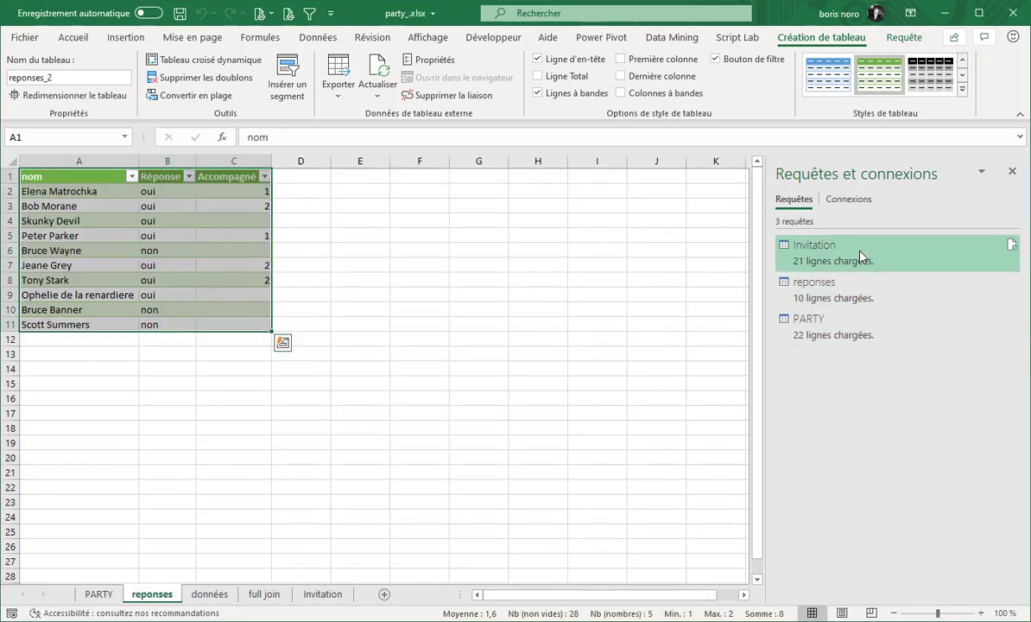
left_click(855, 298)
left_click(846, 337)
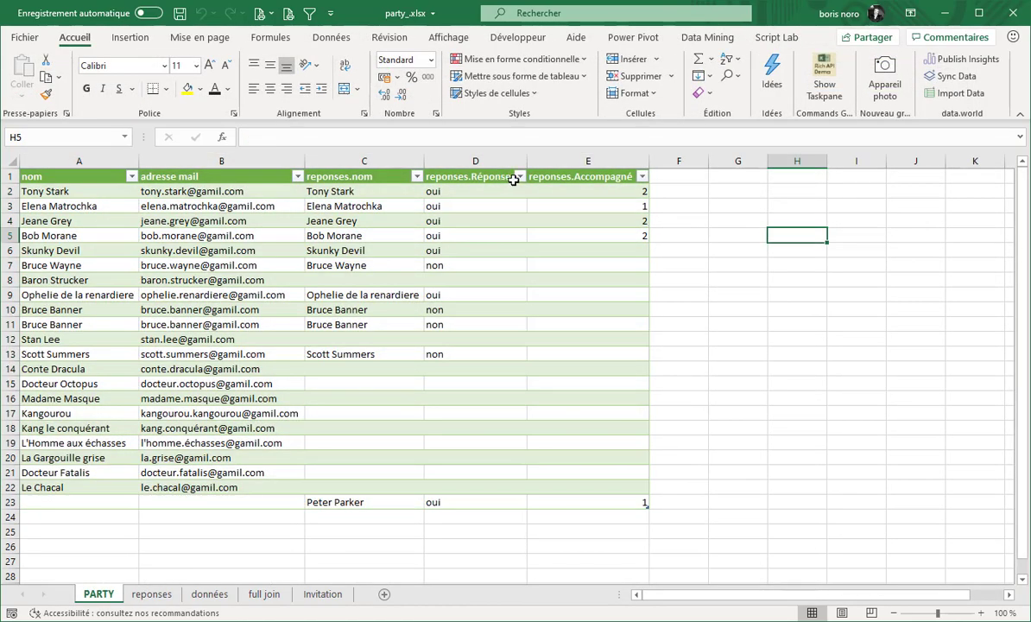
Filter the PARTY table's reponses.Réponse column to show only the oui answers
left_click(519, 177)
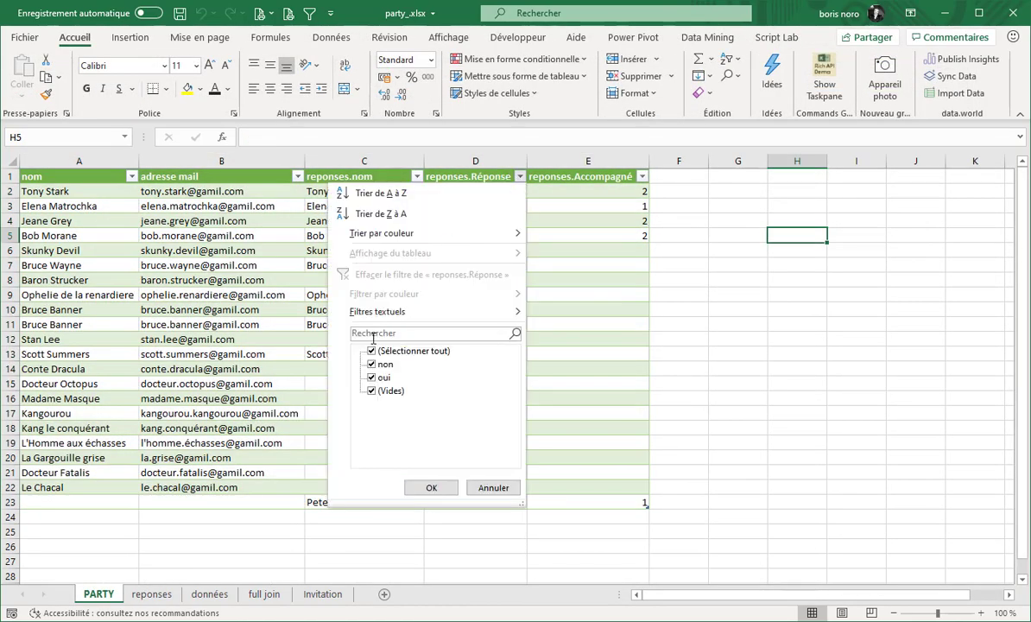
left_click(371, 351)
left_click(371, 377)
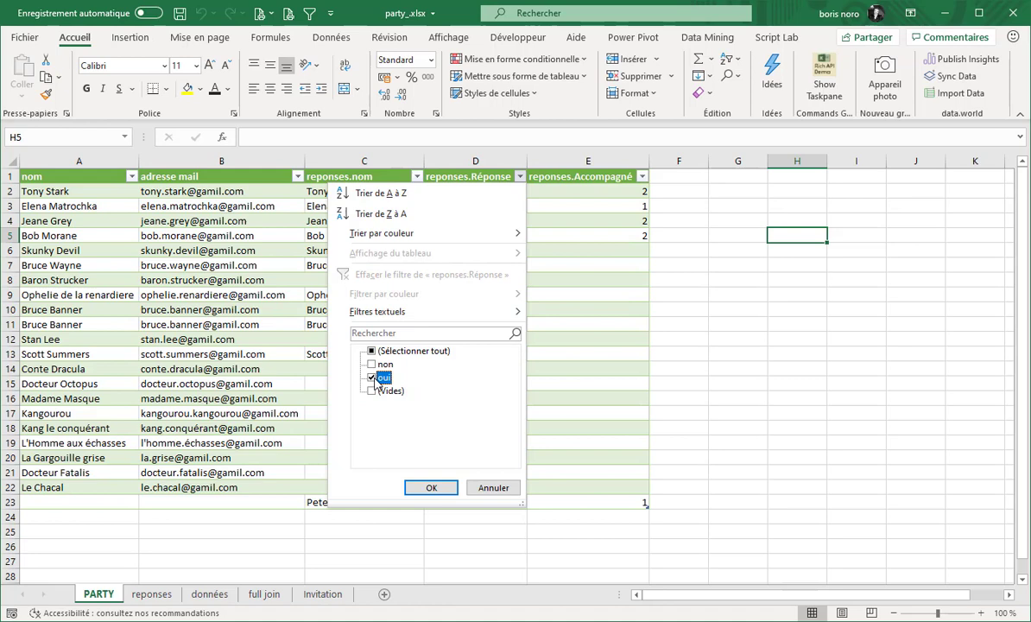
left_click(431, 487)
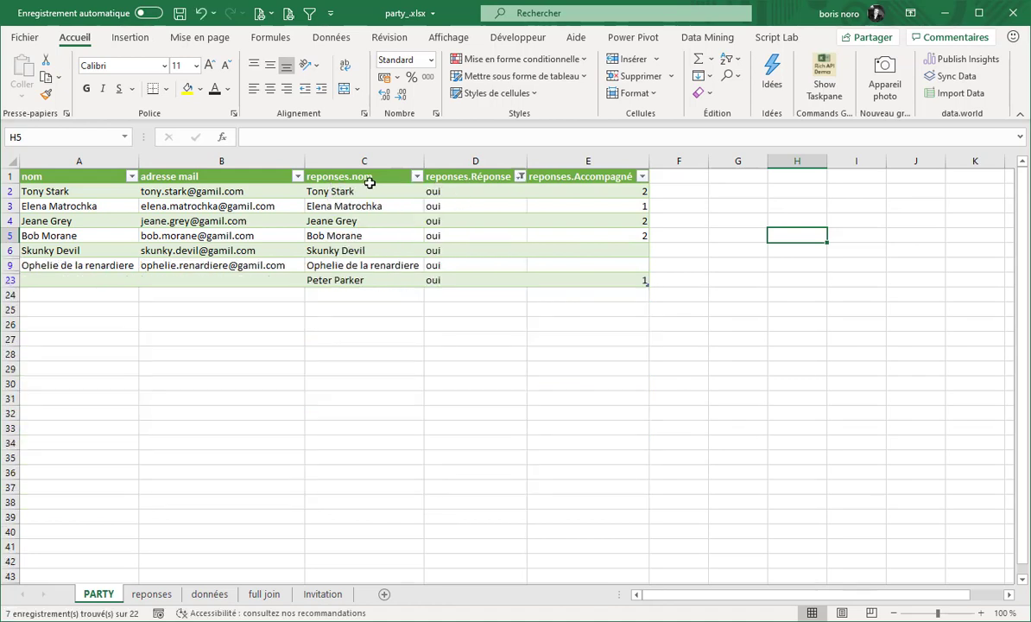
Examine the filtered guests' names, e-mail addresses and companion numbers, including the invitation fields of the last table row
left_click(369, 190)
left_click_drag(368, 190, 367, 285)
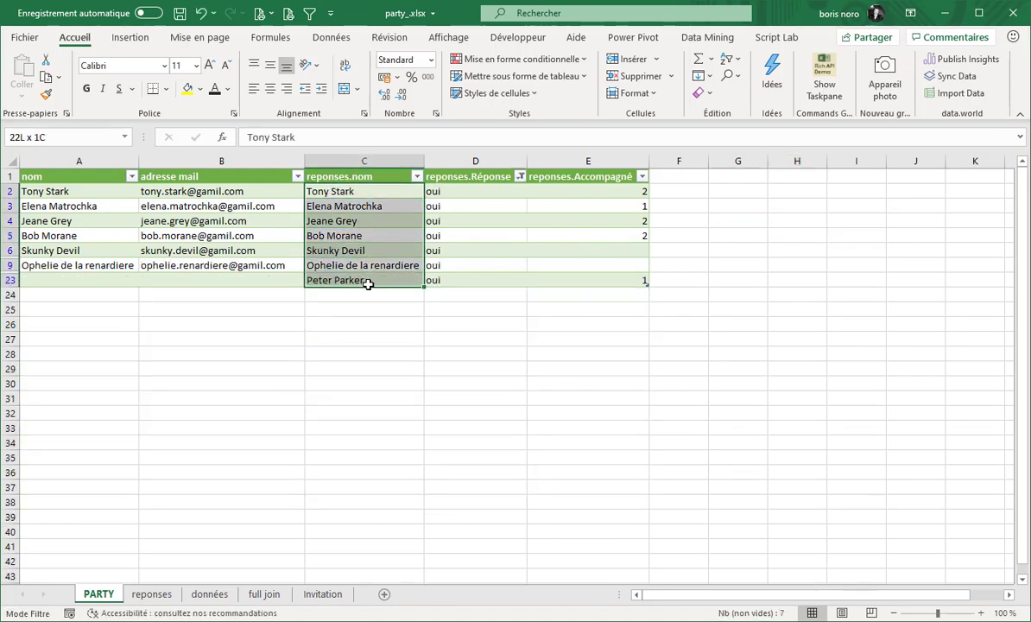
left_click(171, 189)
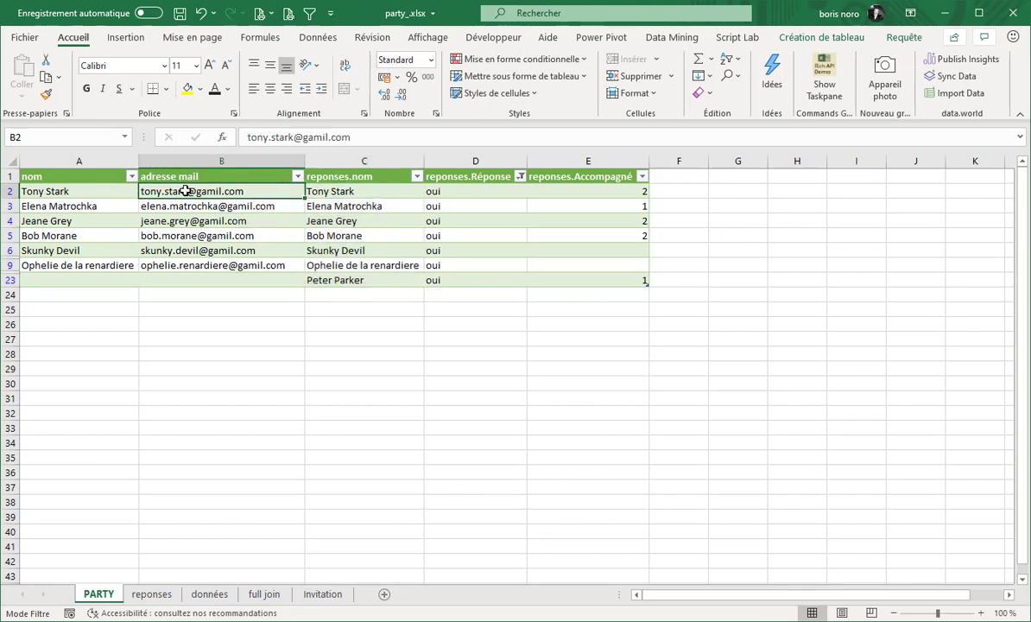
left_click_drag(183, 220, 216, 266)
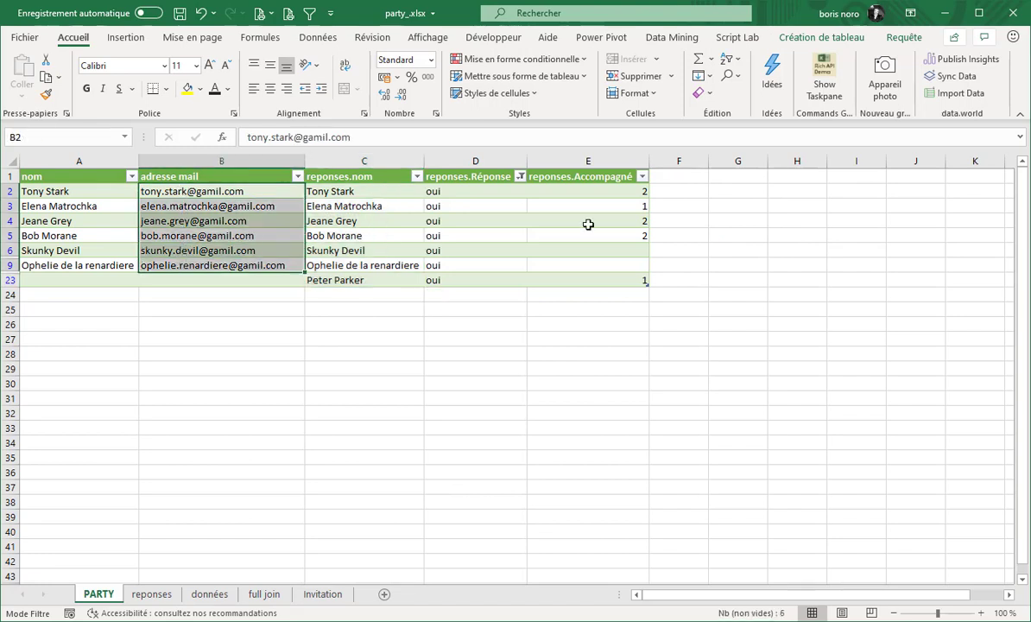
left_click(591, 191)
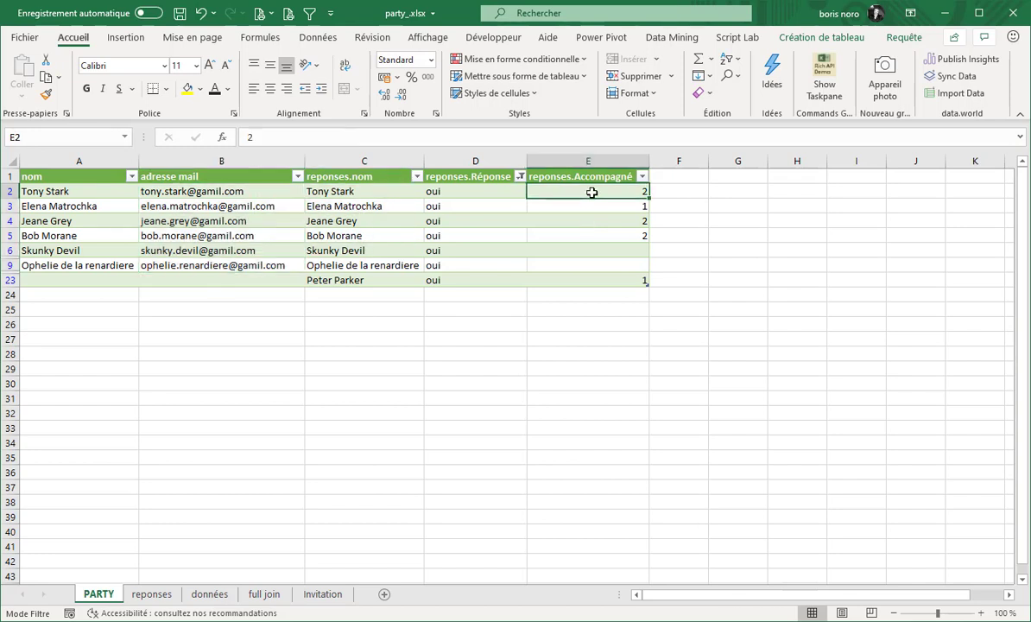
left_click_drag(592, 191, 588, 280)
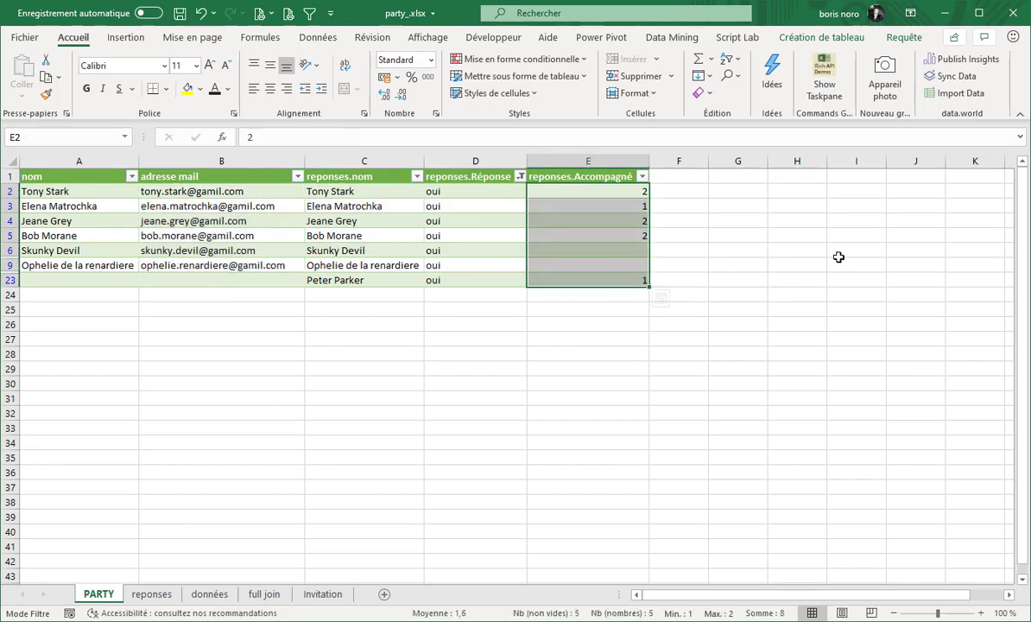
left_click(839, 256)
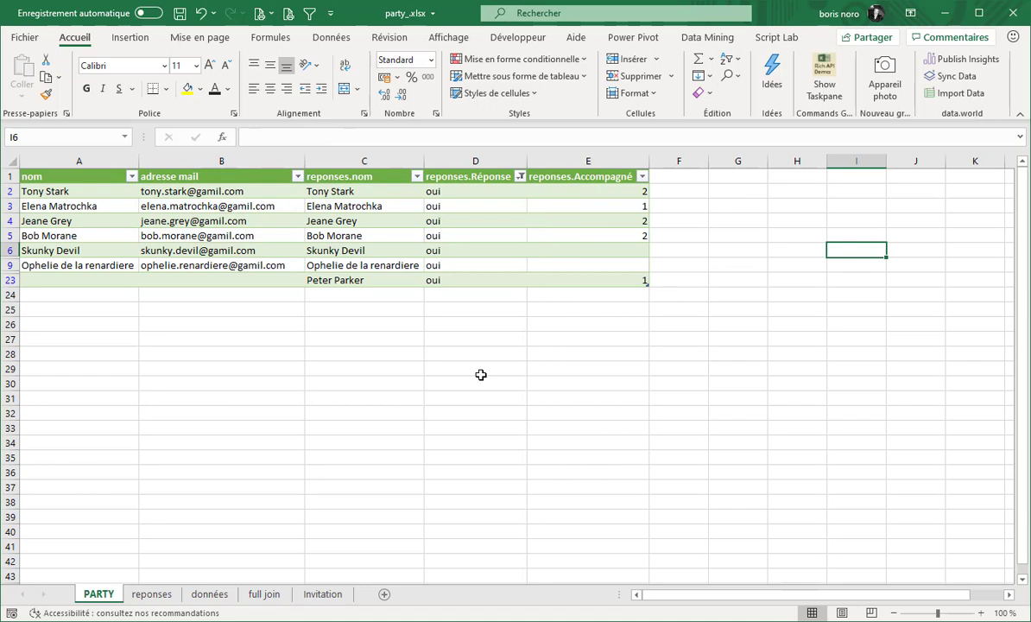
left_click(456, 280)
left_click(386, 281)
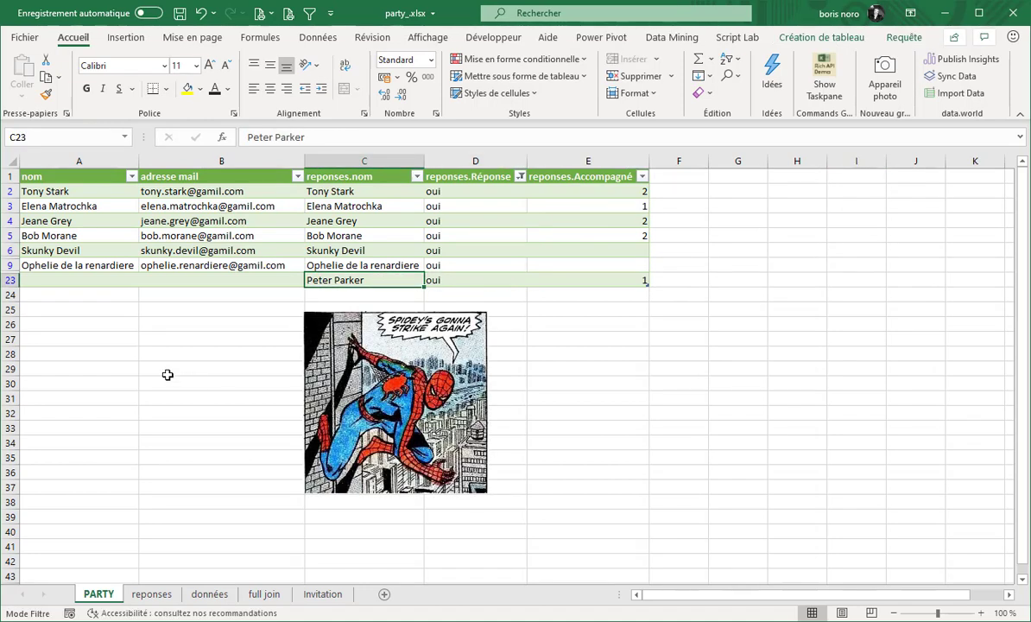
left_click(85, 281)
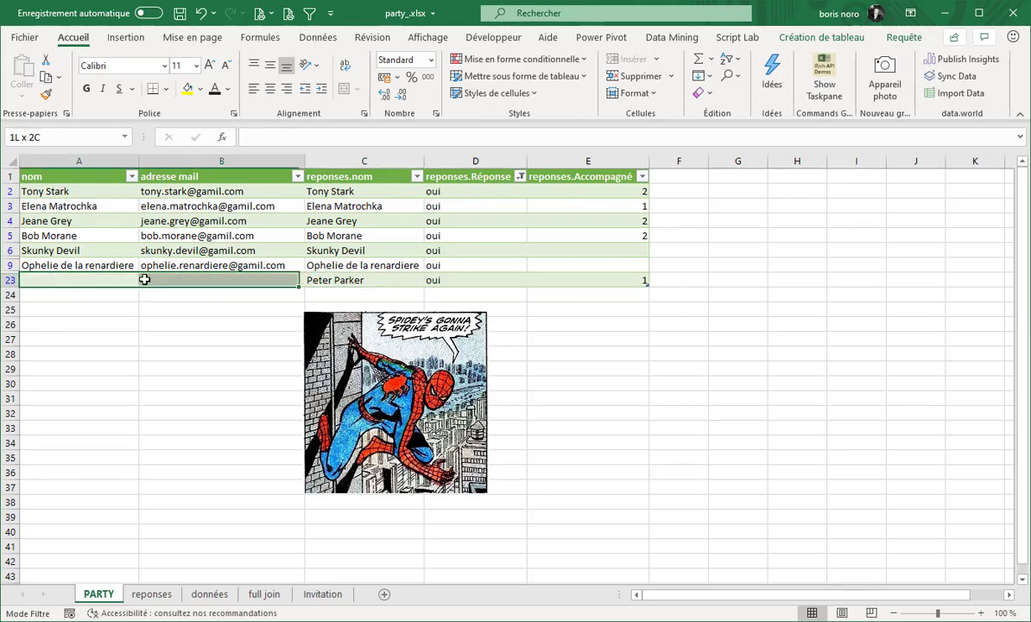
left_click(608, 395)
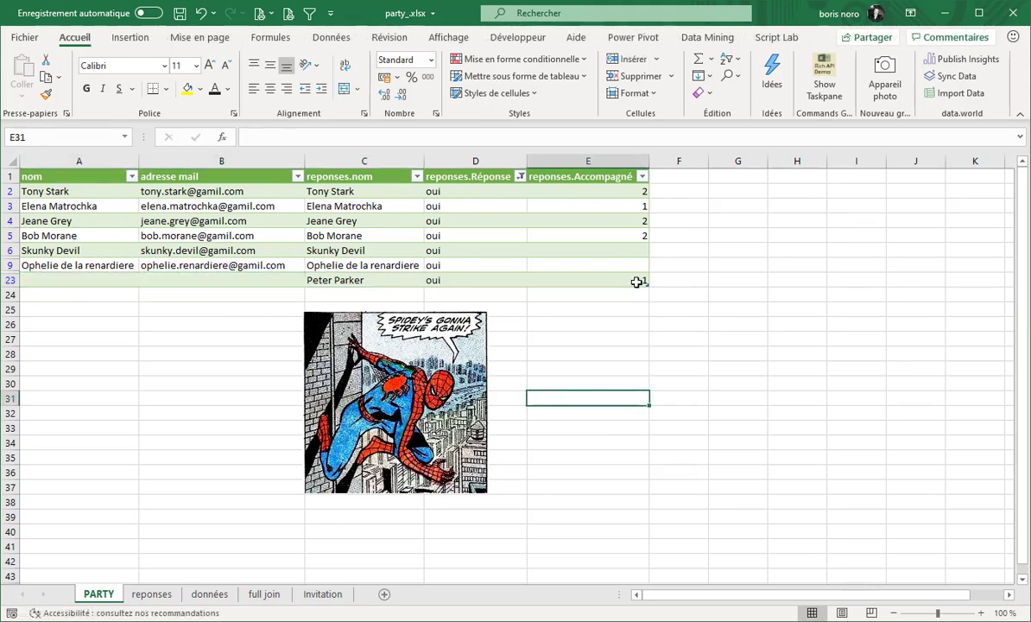
left_click(578, 280)
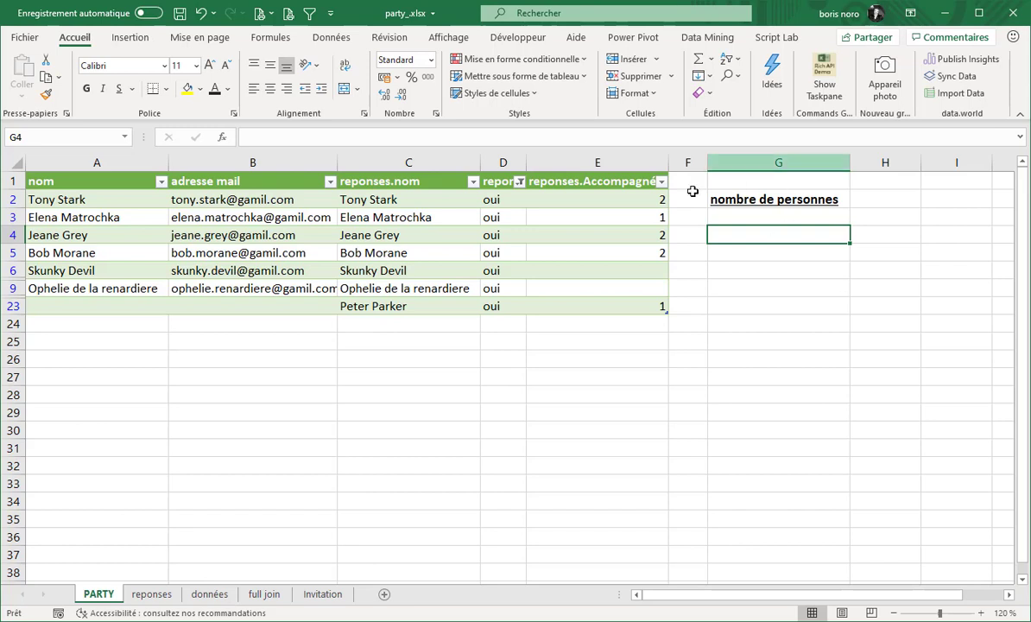
Enter an NB.SI formula in G4 that counts the PARTY[reponses.Réponse] entries matching cell D2
type("=")
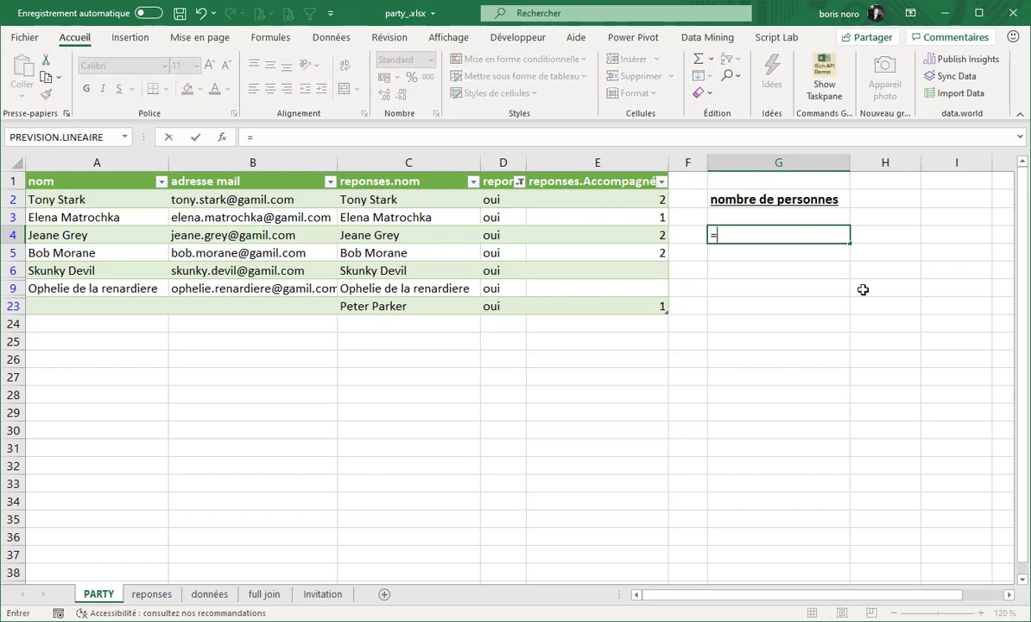
type("NB.SI(")
key("ctrl+a")
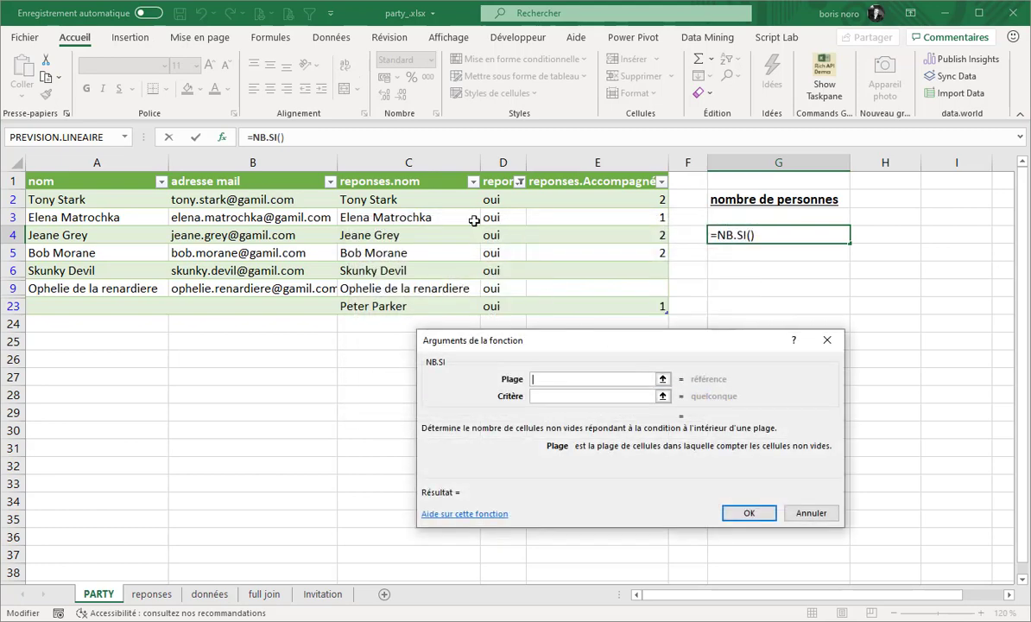
left_click(488, 175)
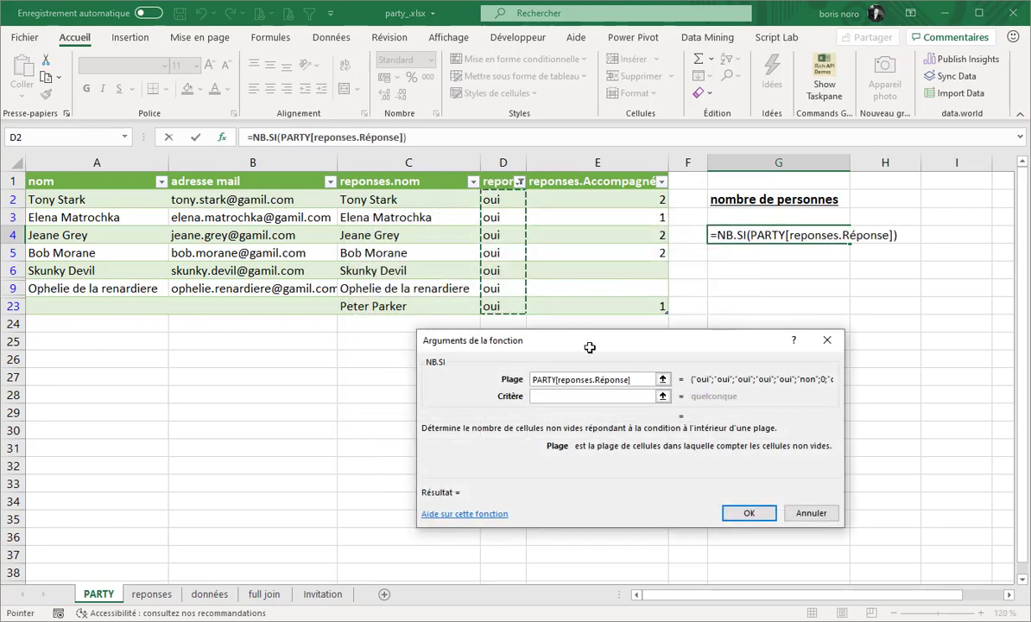
left_click(592, 397)
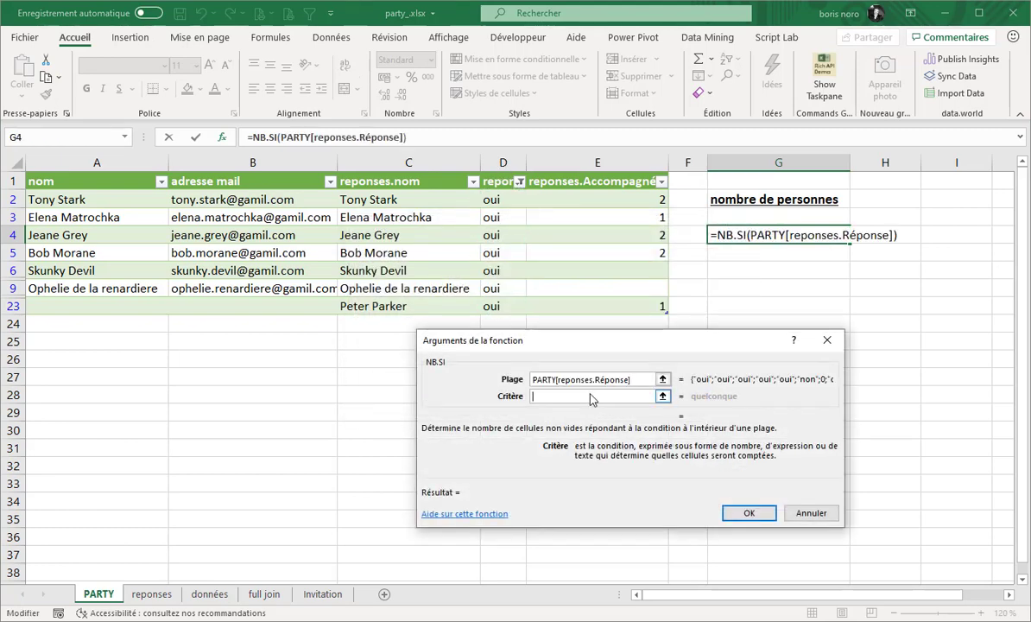
left_click(496, 200)
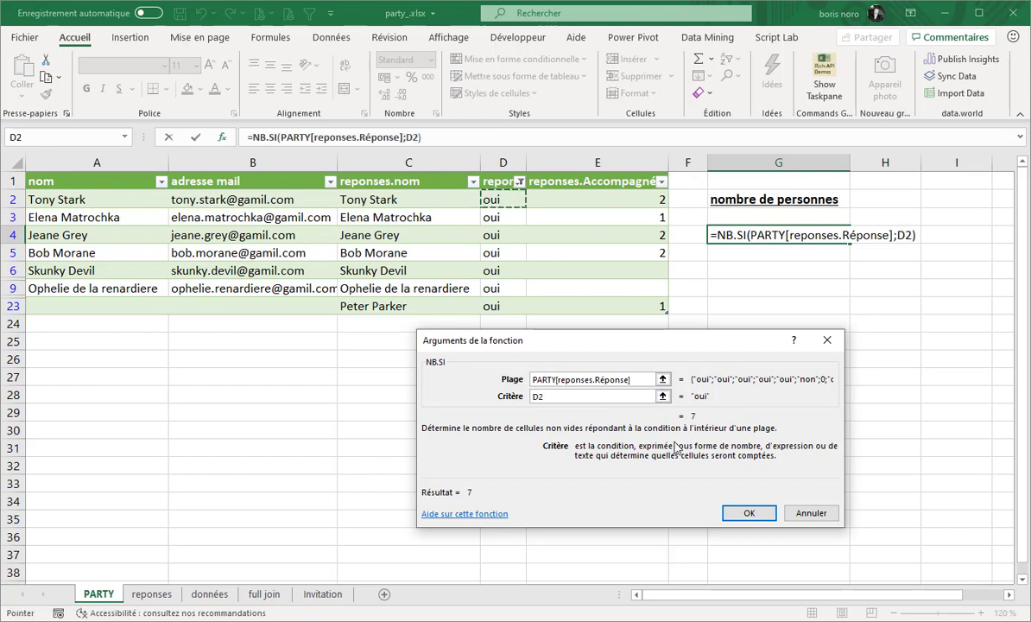
left_click(749, 514)
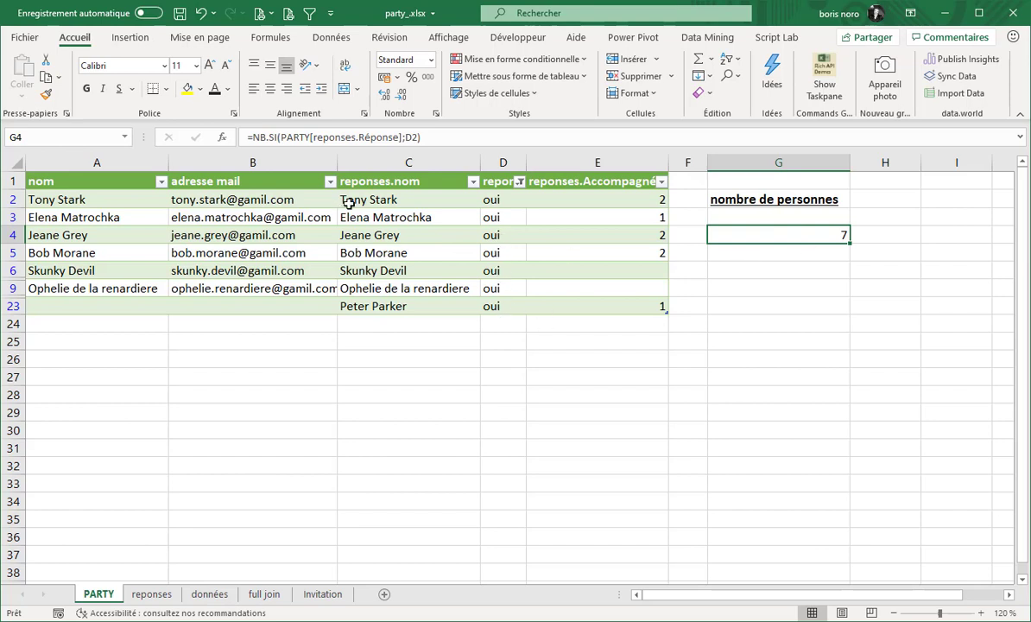
Extend the G4 formula by adding SOMME(PARTY[reponses.Accompagné]) to the count
left_click(421, 137)
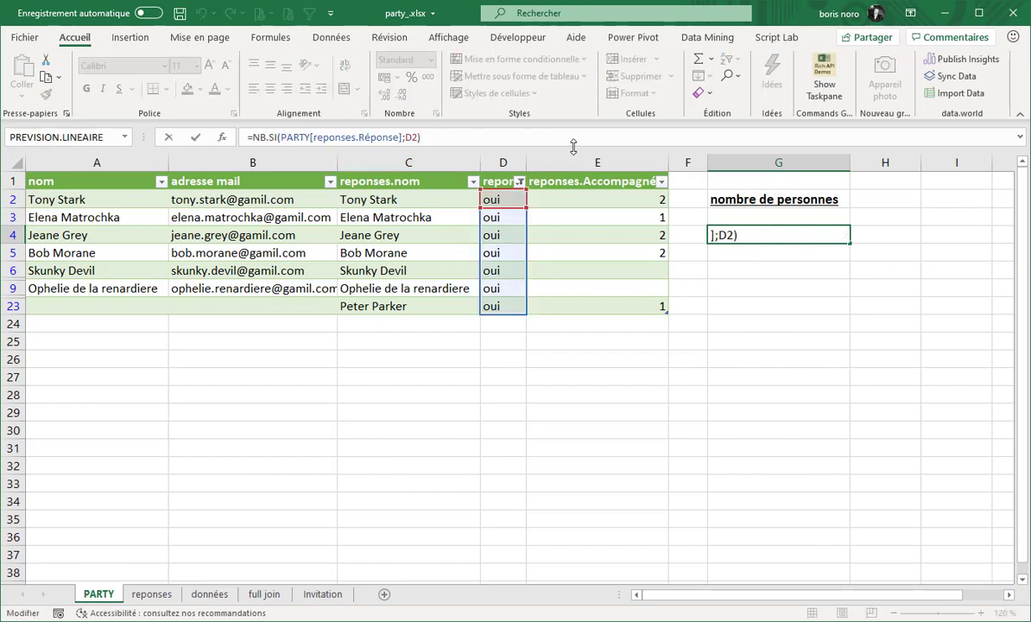
type("+")
key("Tab")
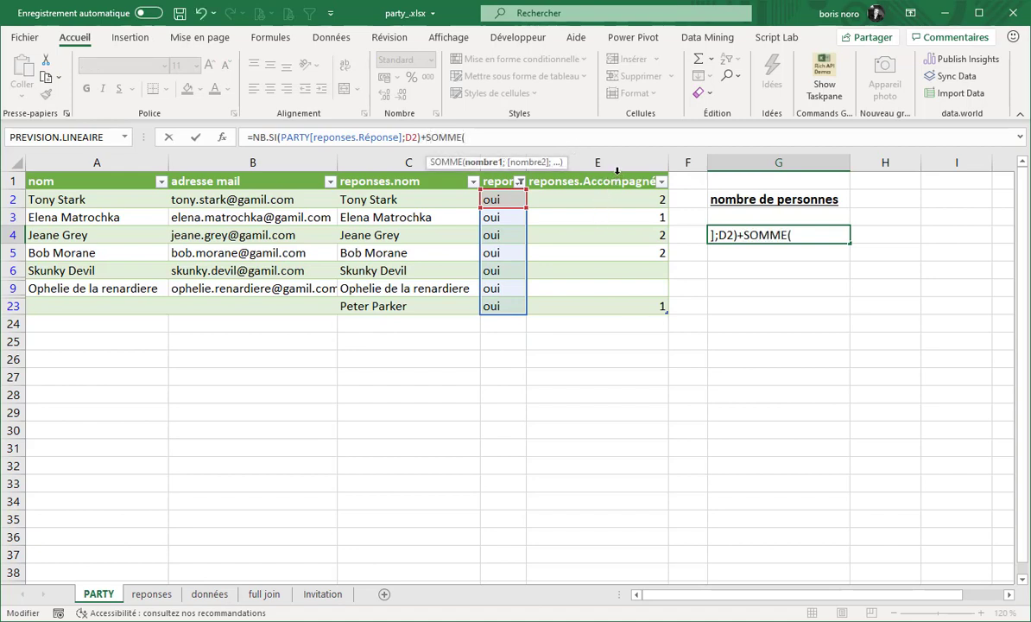
left_click(616, 170)
type(")")
key("ctrl+Return")
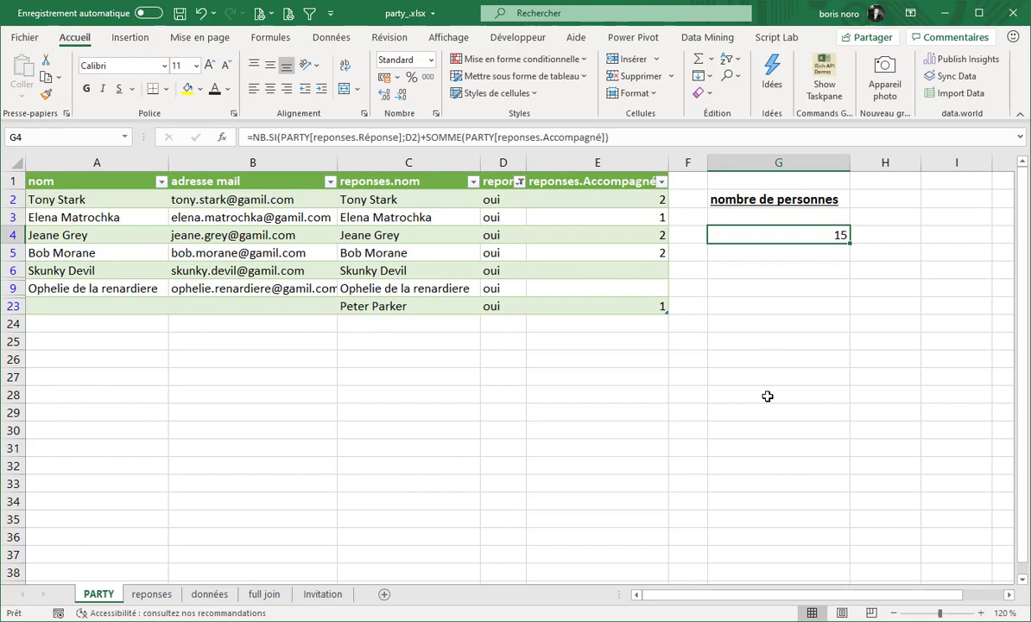
Examine the accepting guests' e-mail addresses and the response fields of the PARTY table's last row, which lacks invitation details
left_click(277, 198)
left_click_drag(279, 205, 283, 287)
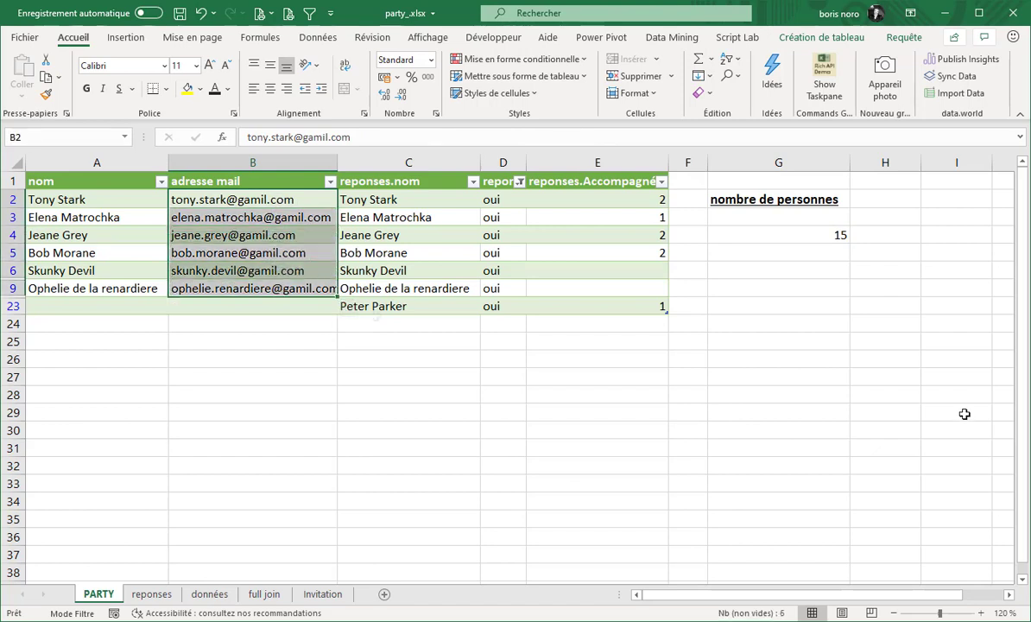
left_click_drag(367, 306, 622, 307)
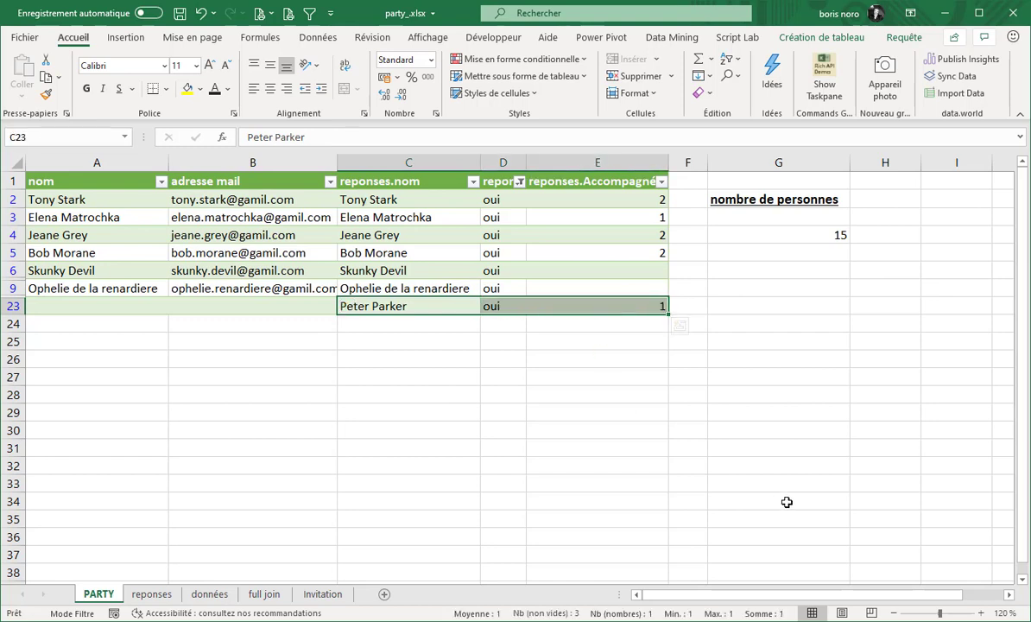
Add the missing guest's name and e-mail address in row 26 of the invitations table on the données sheet
scroll(787, 502, "down", 1)
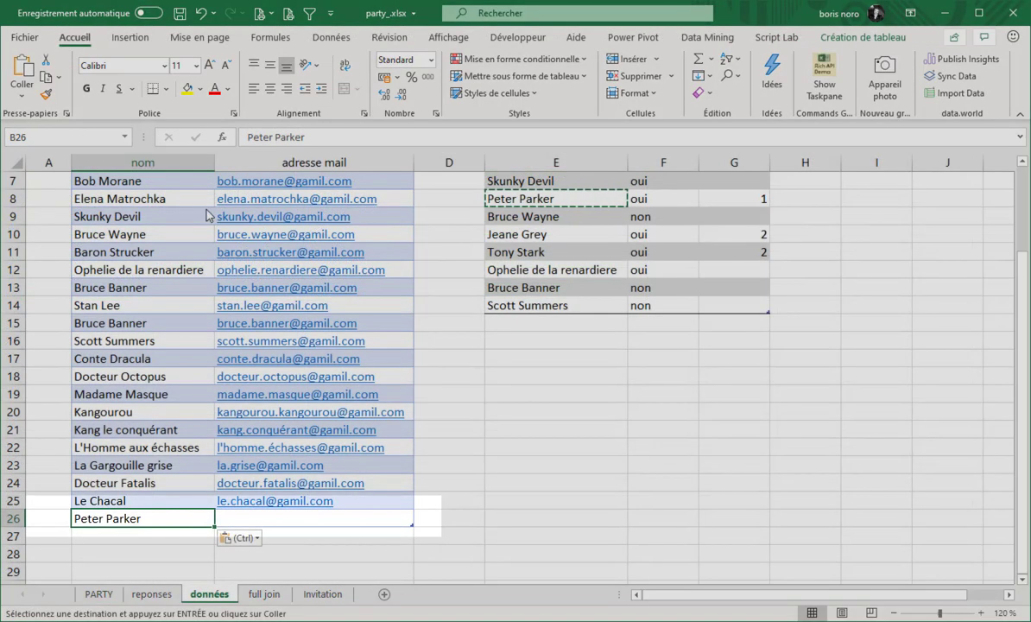
left_click(536, 411)
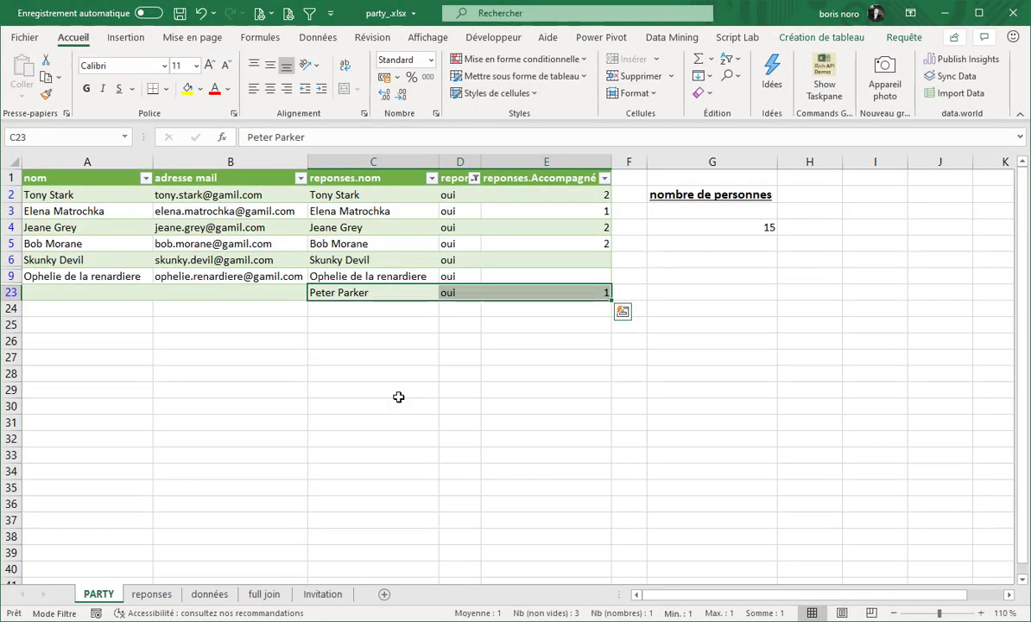
Refresh the PARTY query table to load the guest added to the invitations
left_click(318, 38)
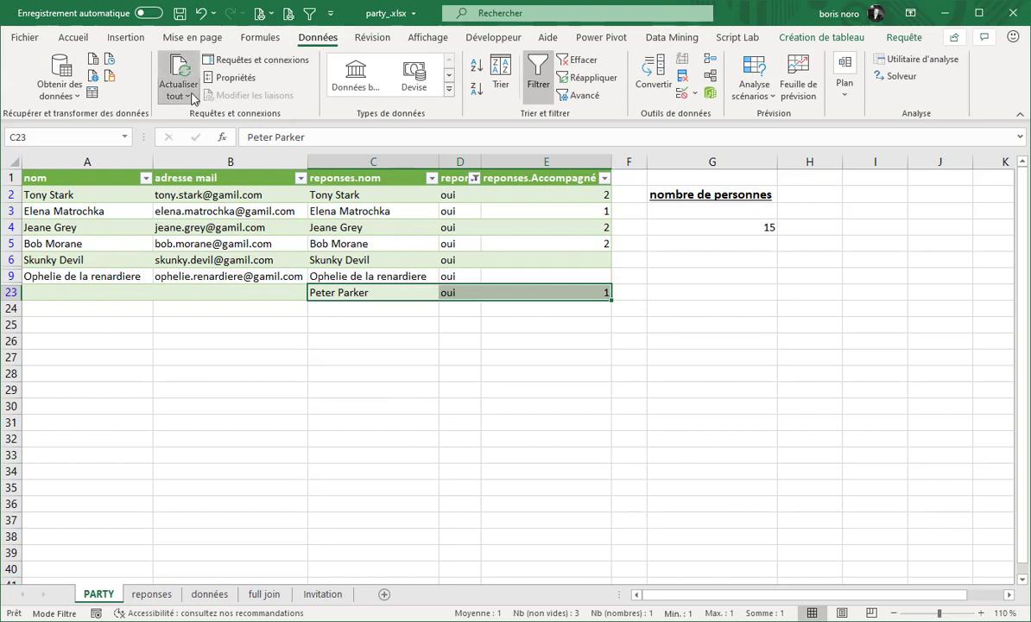
left_click(192, 96)
left_click(197, 114)
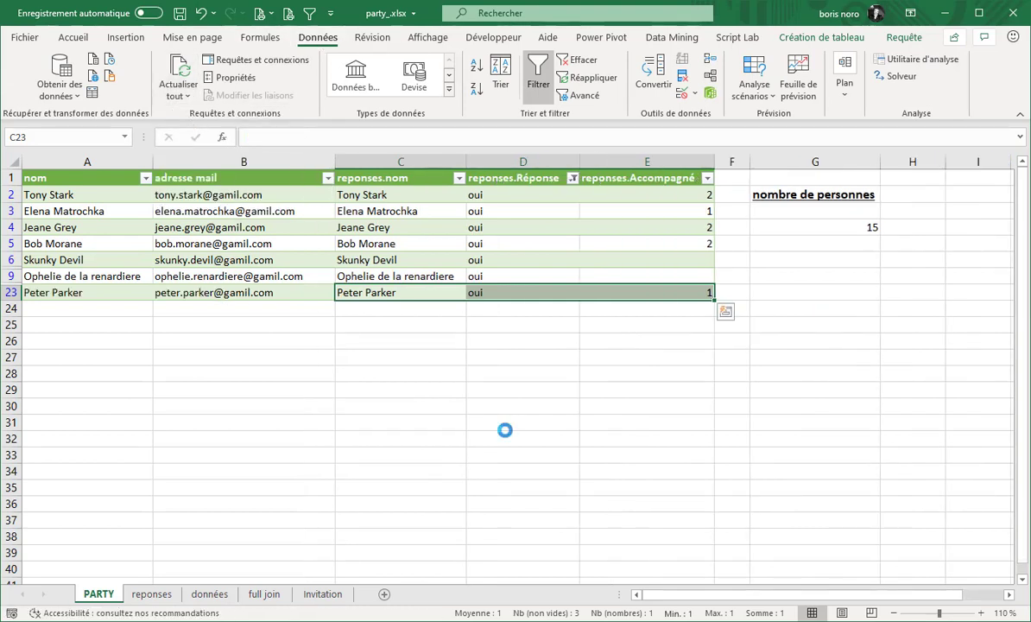